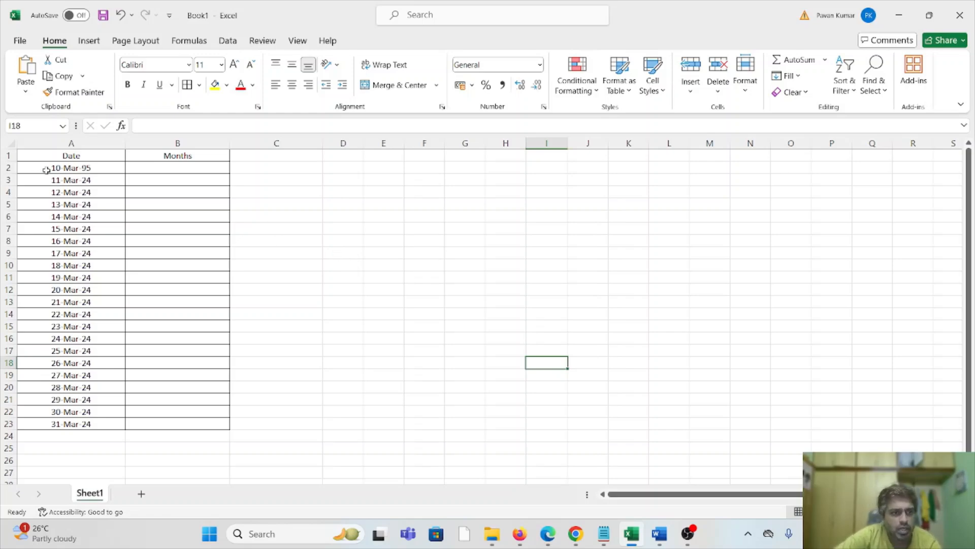
- Enter the month values 1, 3, 2 and 4 in cells B2 to B5 of the Months column
click(200, 155)
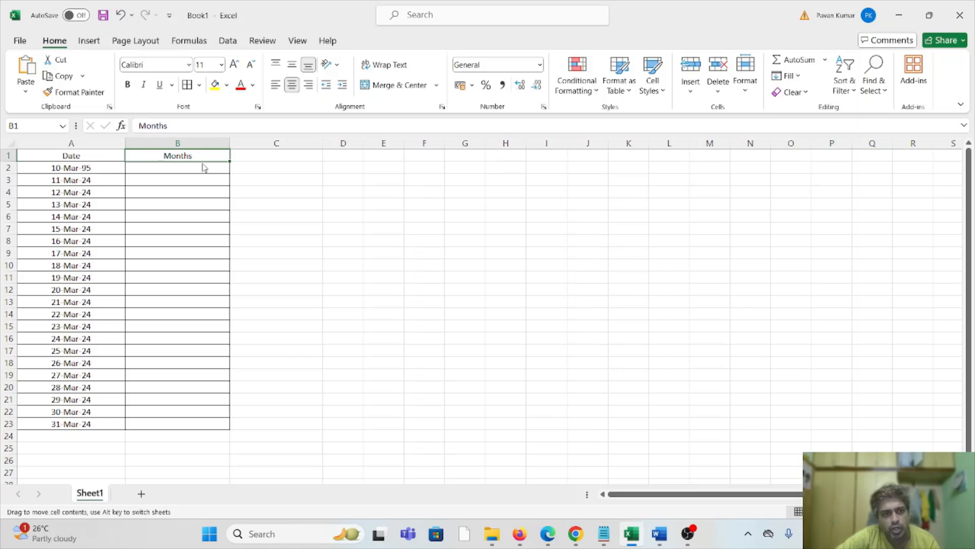
click(199, 175)
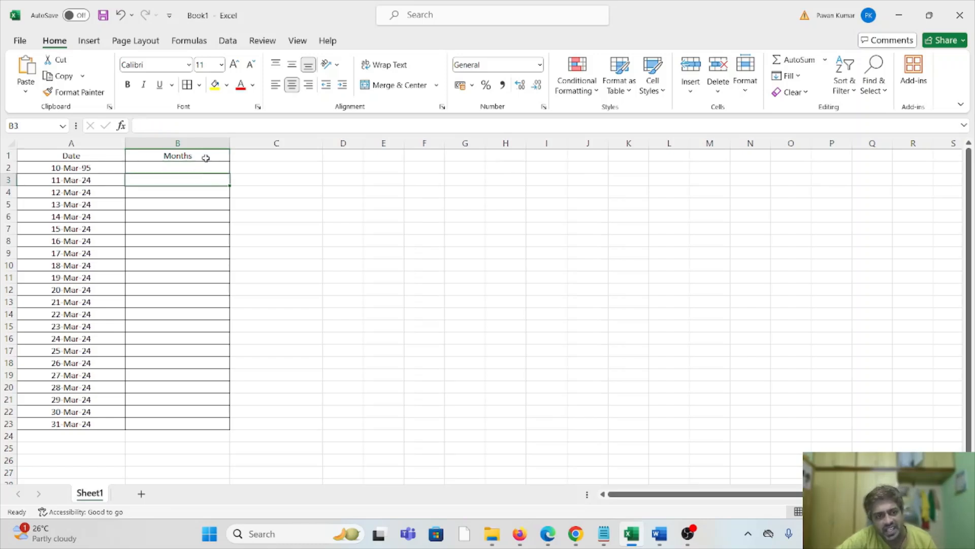
click(204, 165)
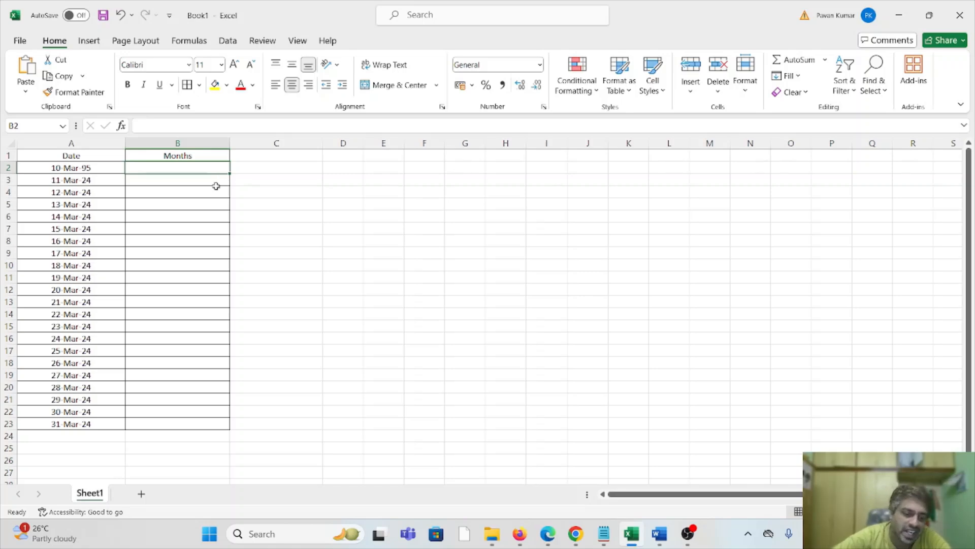
text(1)
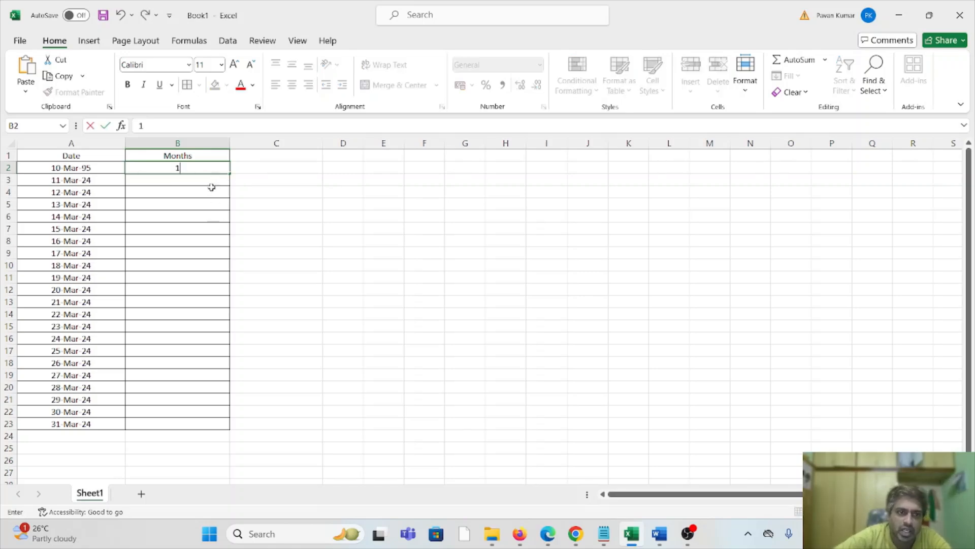
key(Return)
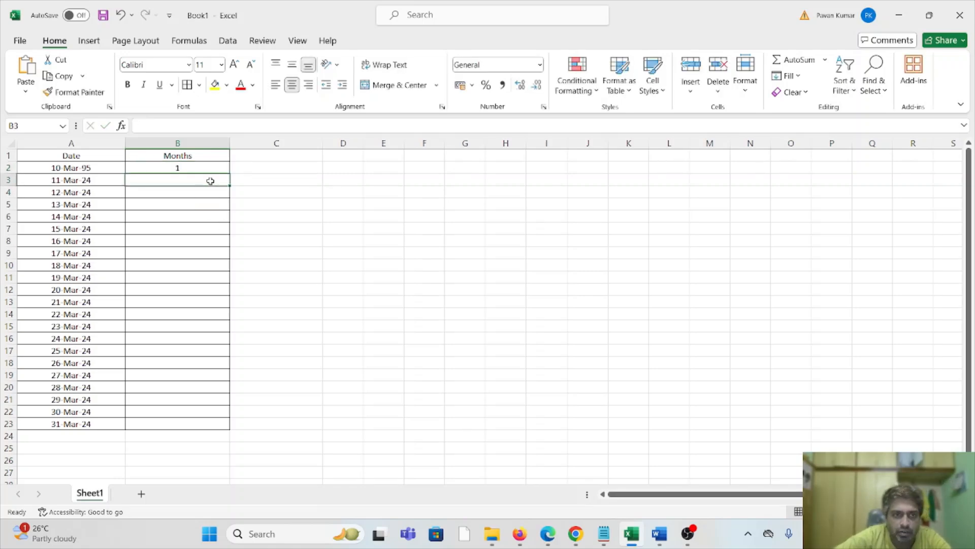
text(3)
key(Return)
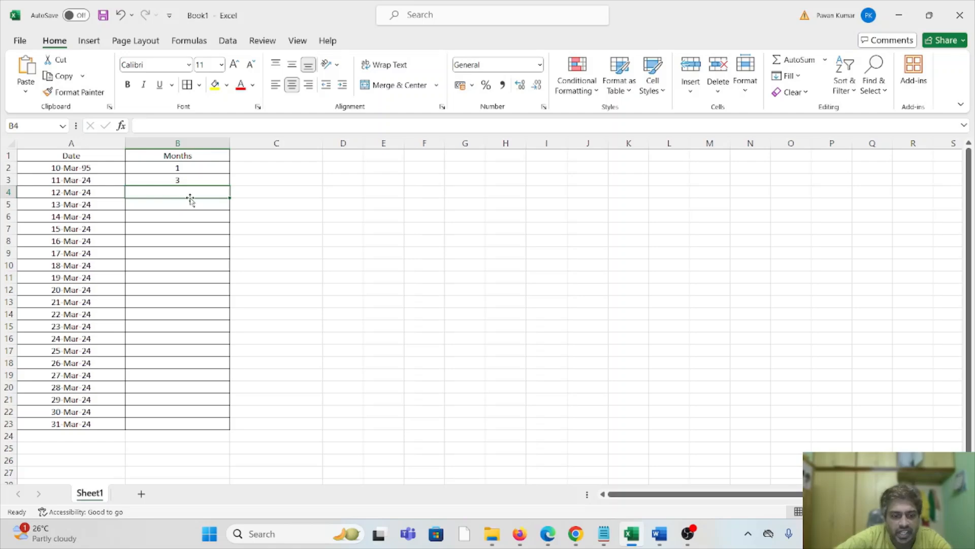
text(2)
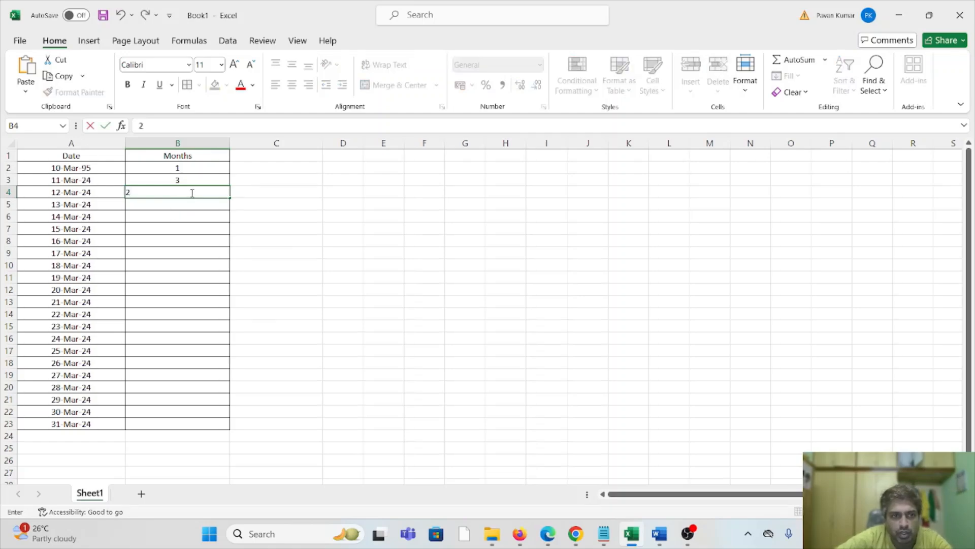
key(Return)
text(4)
click(342, 216)
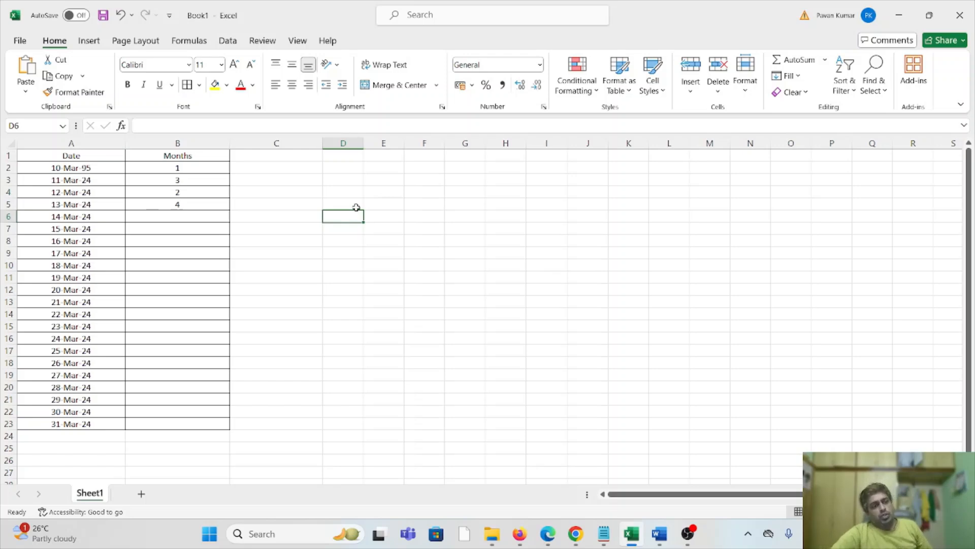
- Clear the month values from cells B2 to B5
click(90, 169)
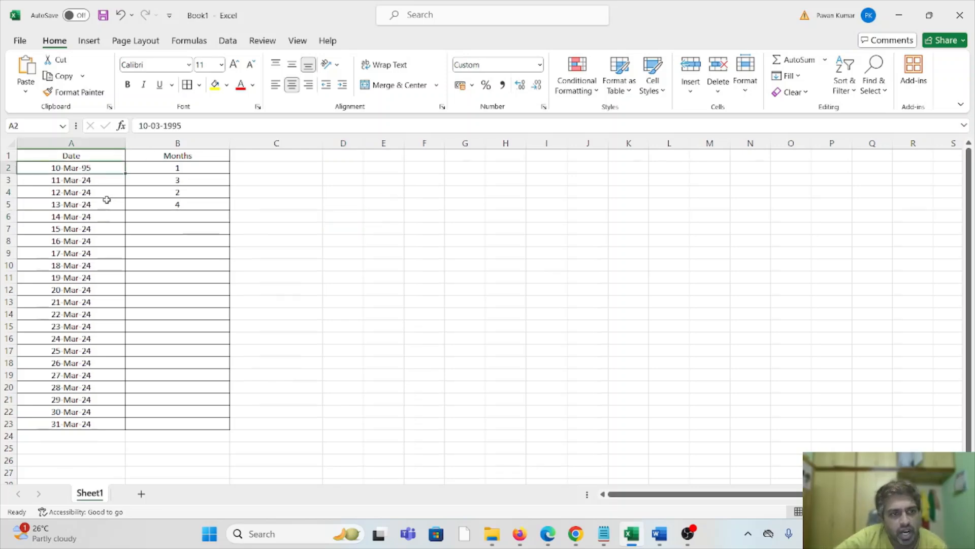
click(188, 165)
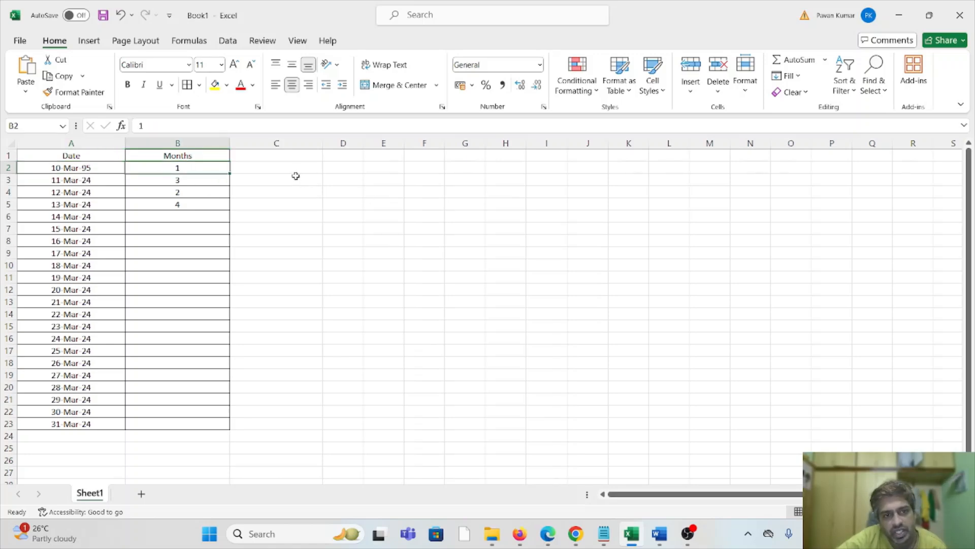
drag(185, 167, 186, 206)
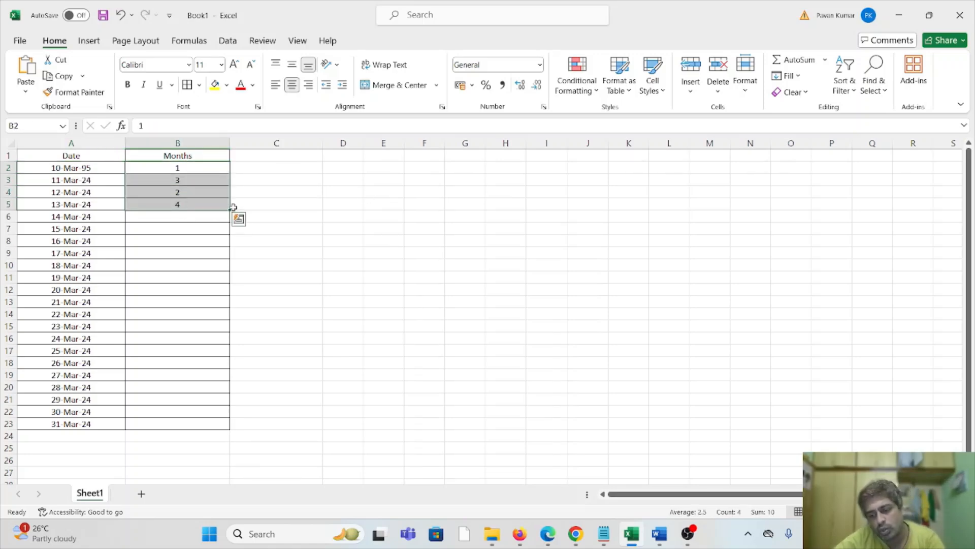
key(Delete)
click(298, 172)
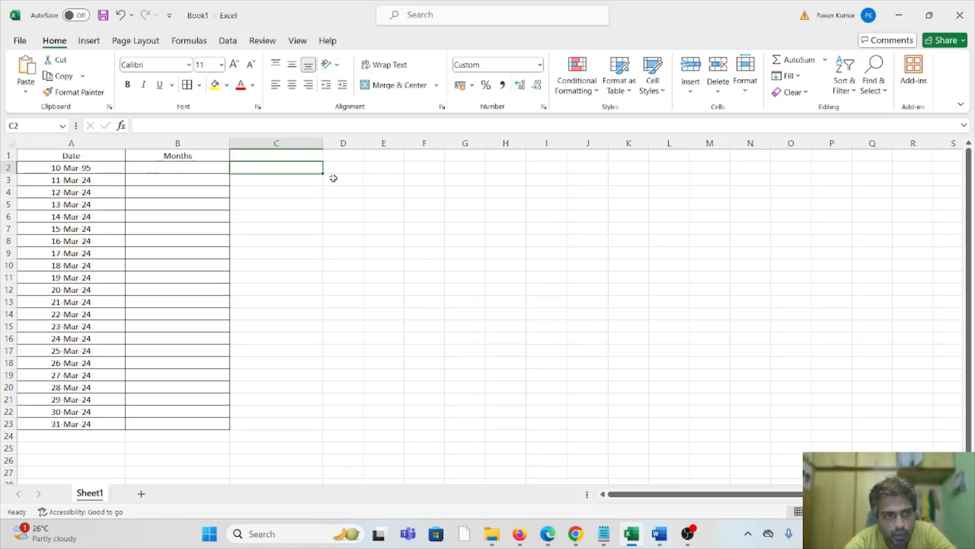
- Enter the date 09-May-1995 in cell B2 beside the first date
click(90, 169)
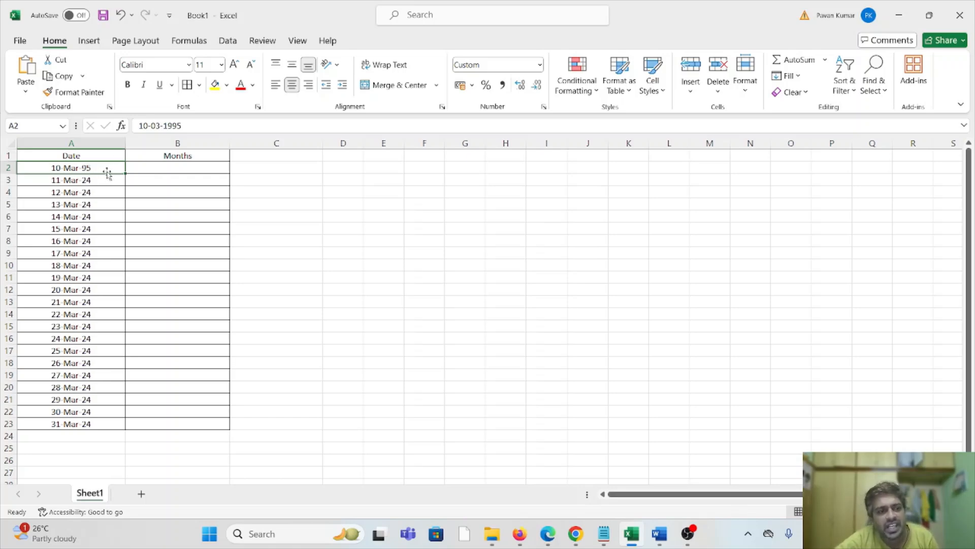
click(210, 170)
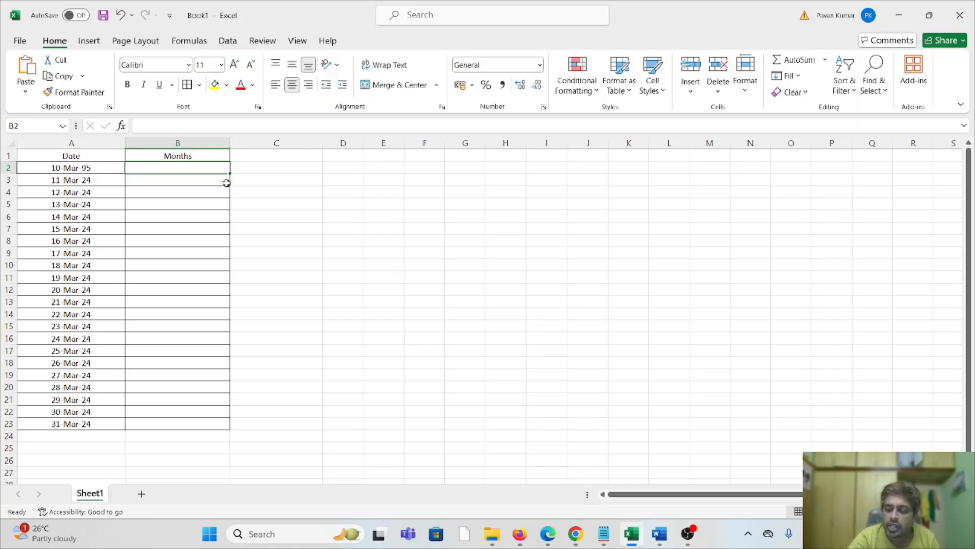
text(09)
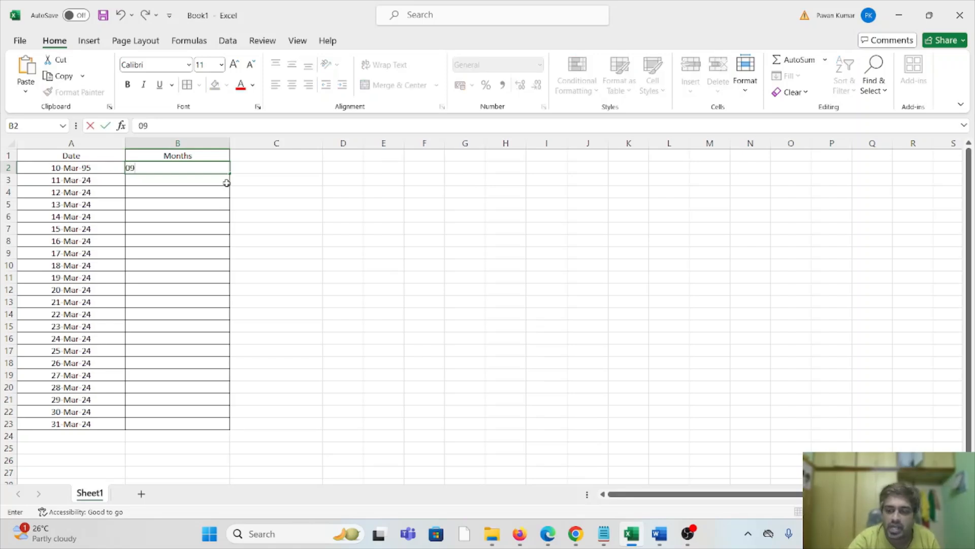
text(-)
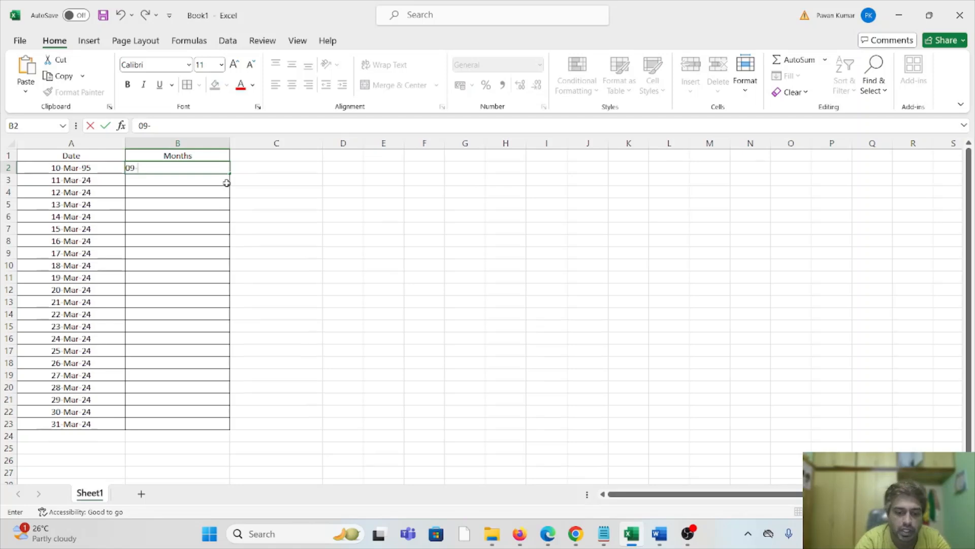
text(May-1)
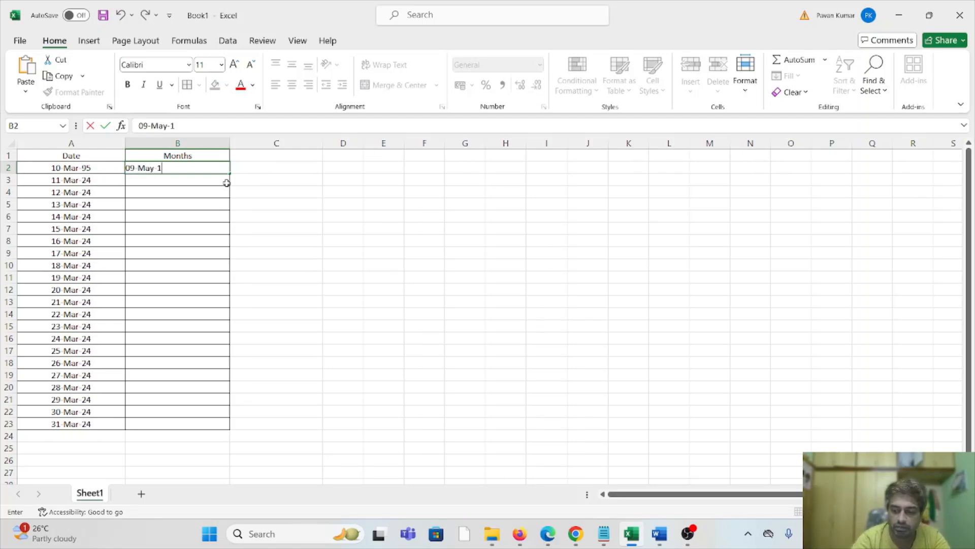
text(995)
key(Return)
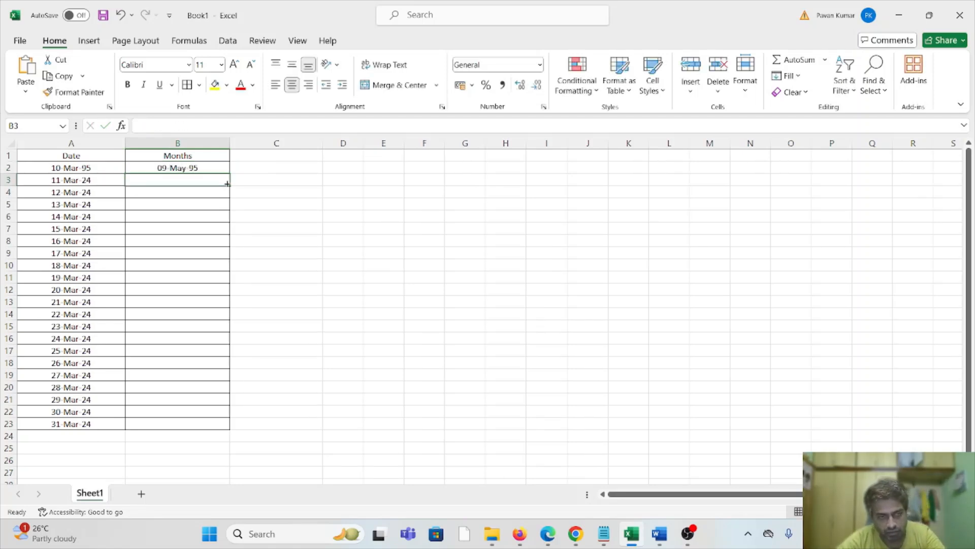
click(175, 167)
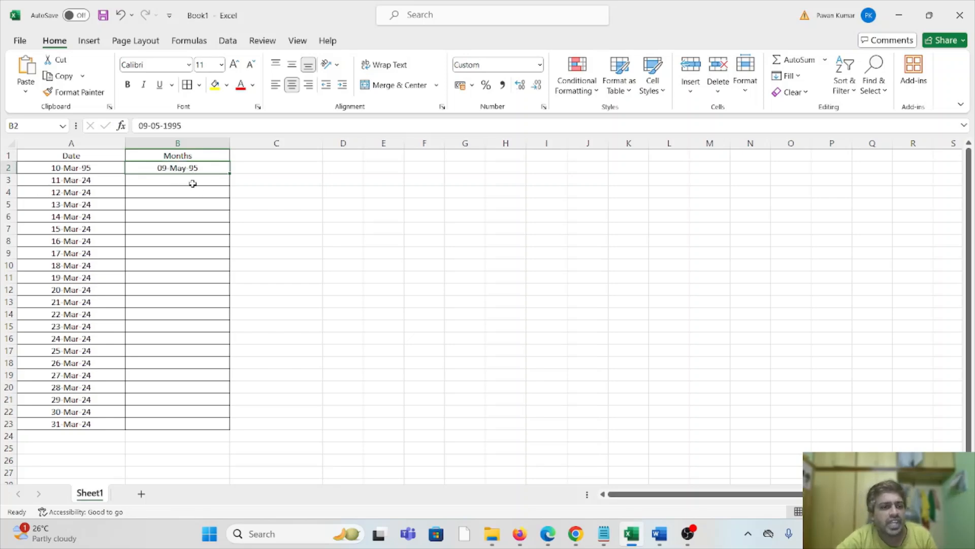
click(194, 183)
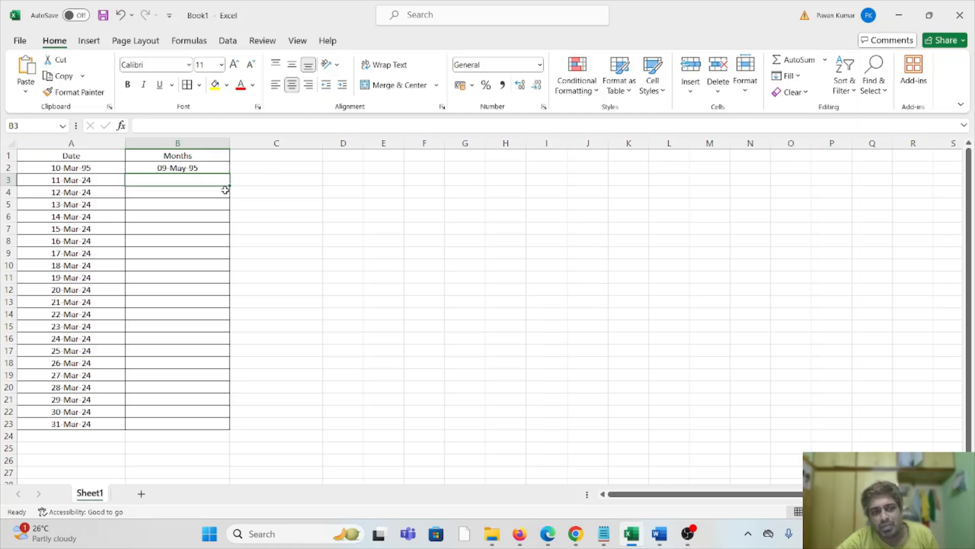
click(109, 181)
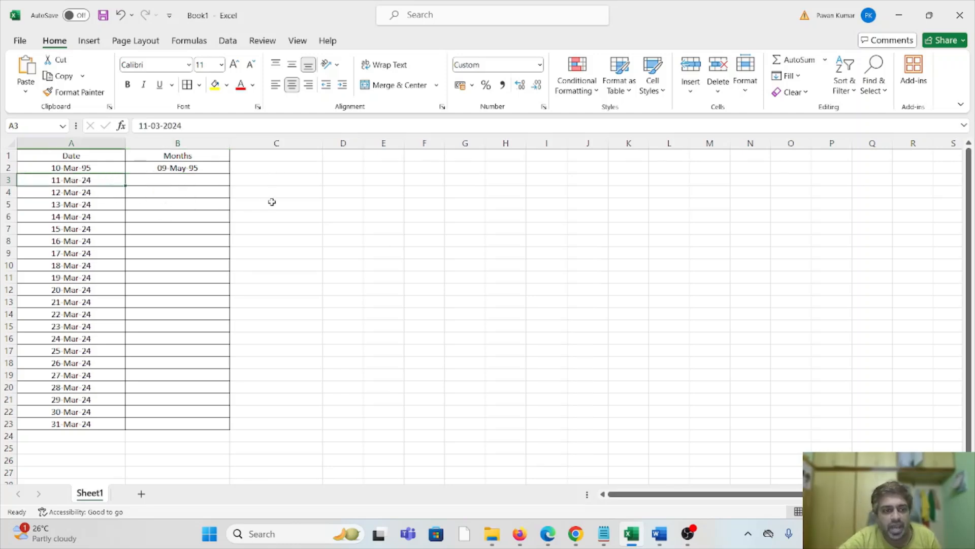
click(203, 182)
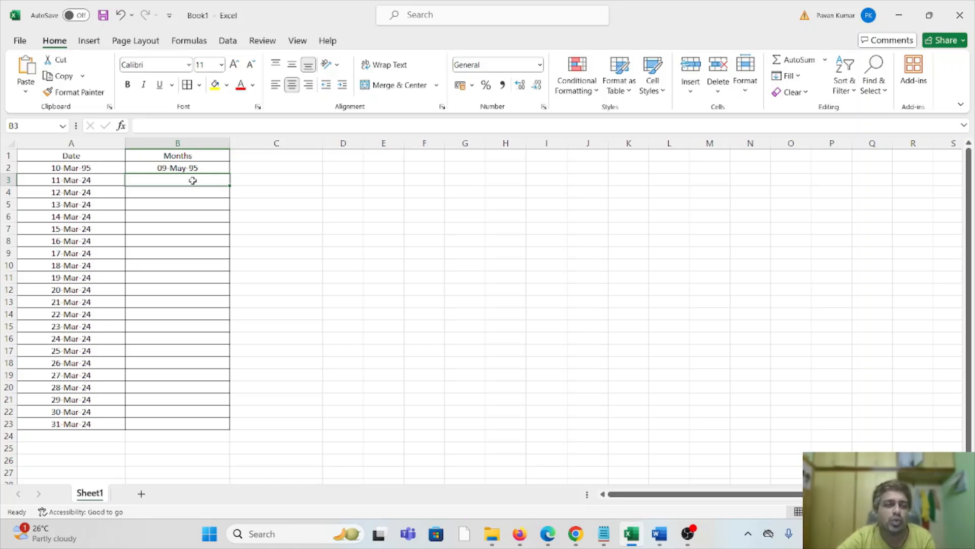
click(183, 195)
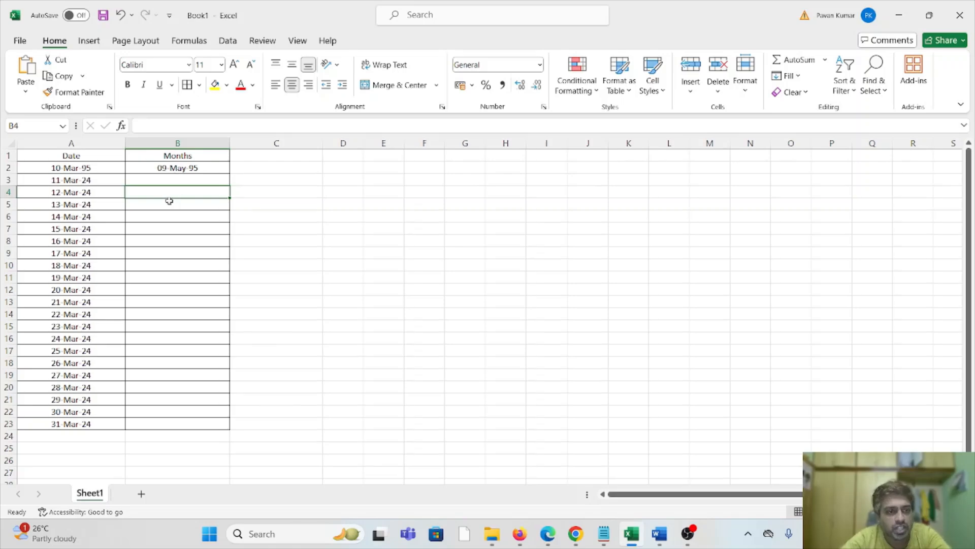
click(195, 180)
- Clear the date from cell B2 in the Months column
click(198, 168)
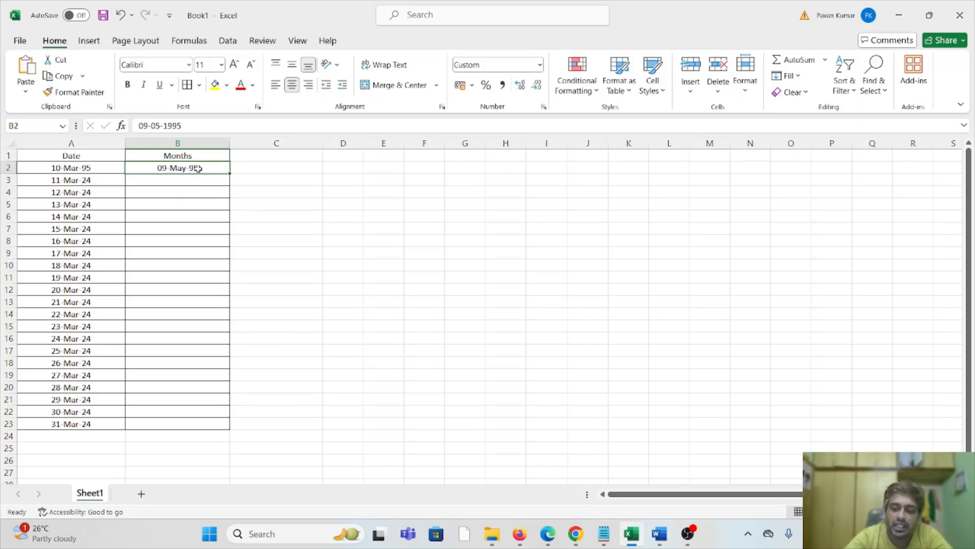
key(Delete)
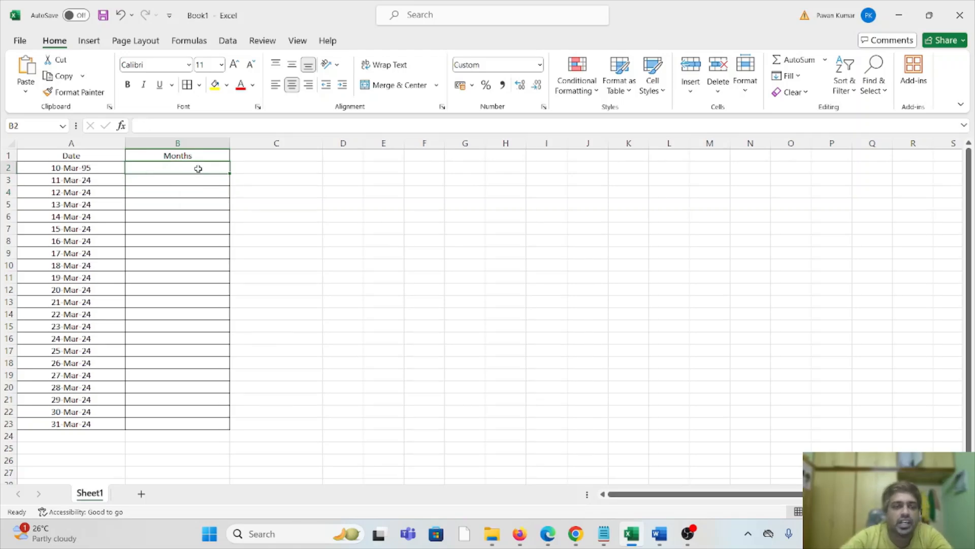
click(277, 173)
- Try entering 3 as the number of months in cell B2, and clear that entry again
click(183, 170)
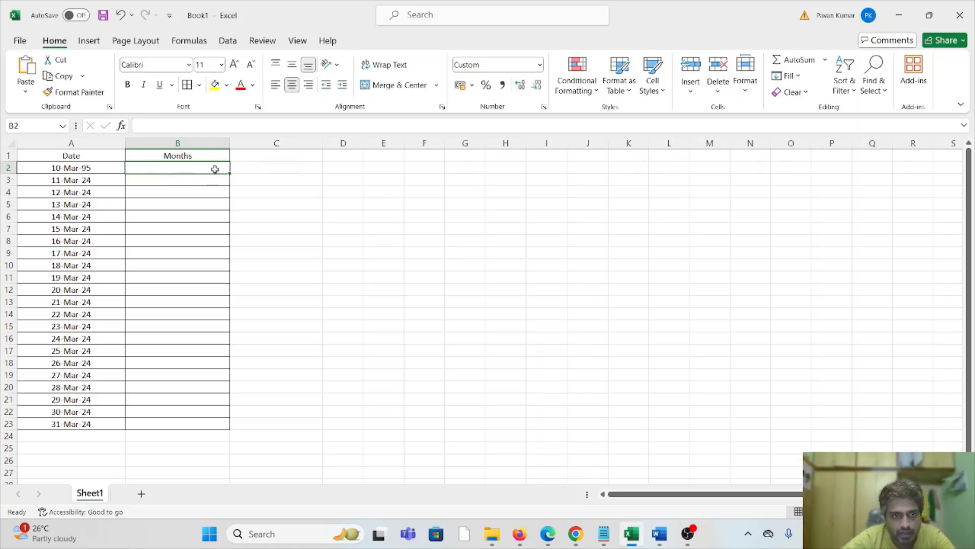
text(3)
click(302, 181)
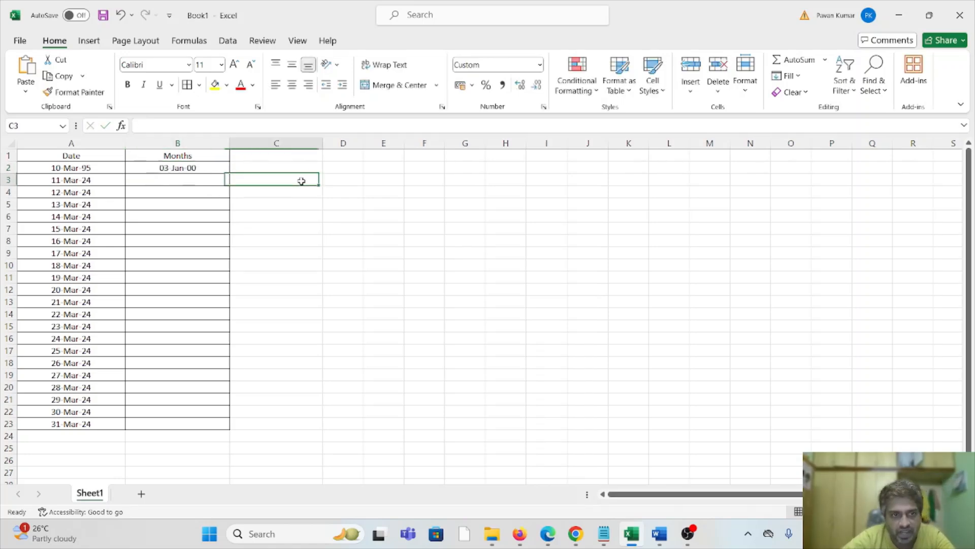
click(171, 164)
key(Delete)
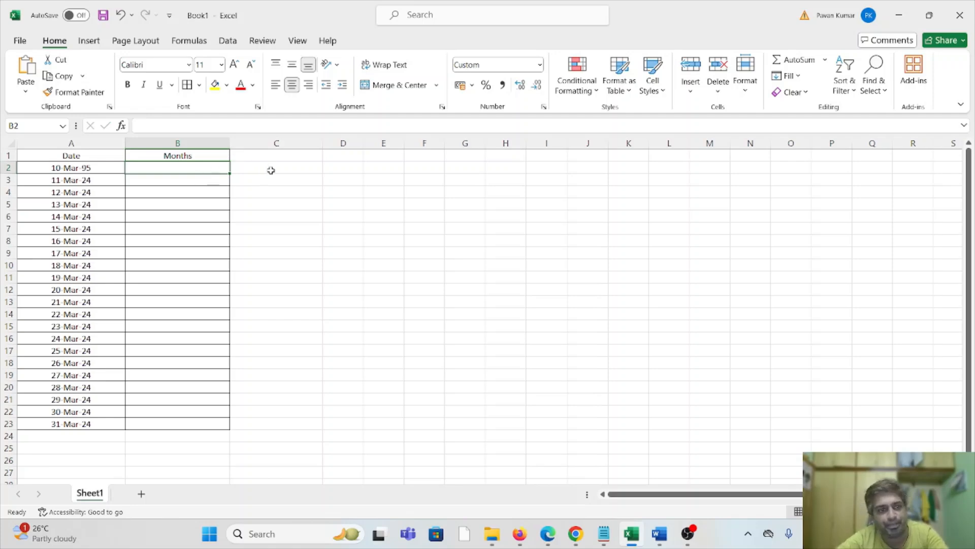
click(269, 169)
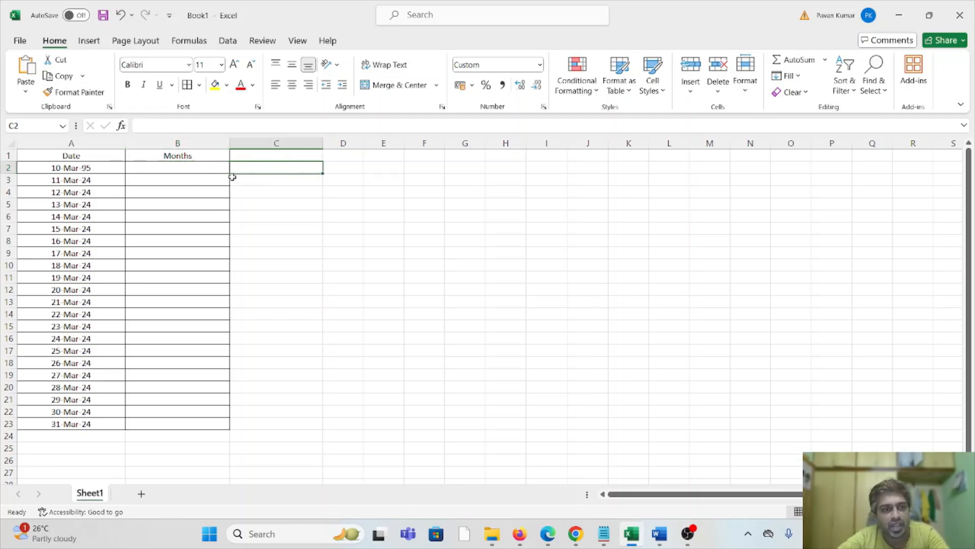
click(192, 165)
click(267, 172)
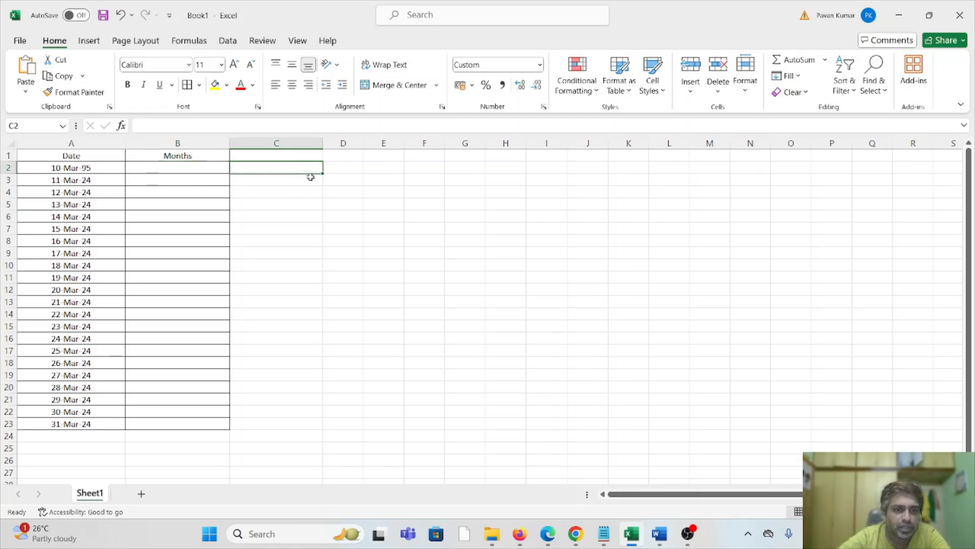
click(99, 166)
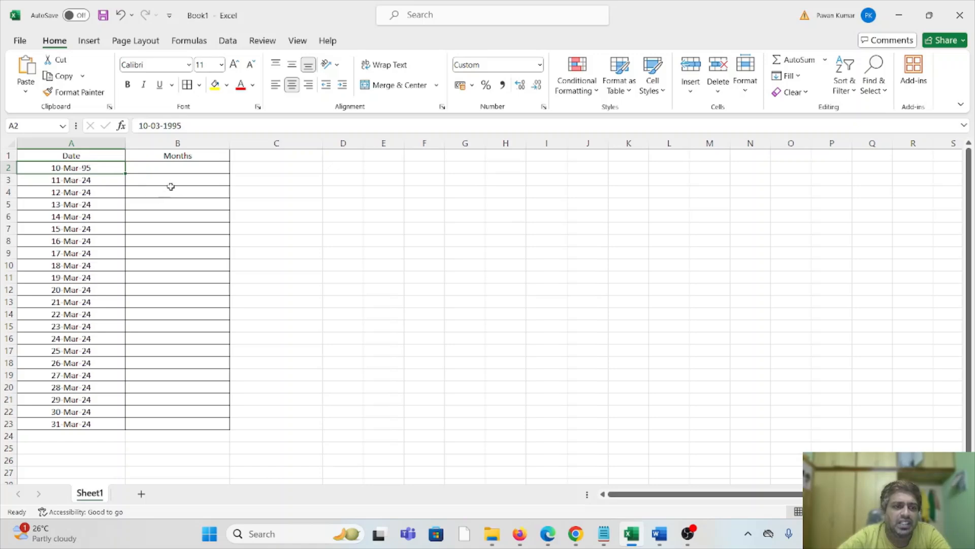
click(113, 181)
- Enter 3 as the number of months in cell B3, beside the 11-Mar-24 date
click(205, 181)
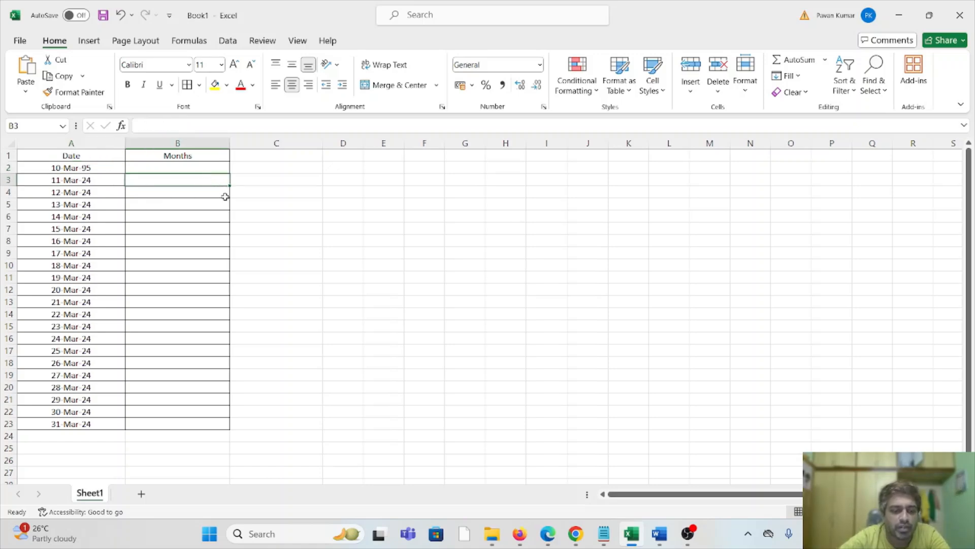
text(3)
click(264, 215)
- Enter the formula =EDATE(A3,B3) in cell C3 to add the months to the 11-Mar-24 date
click(260, 184)
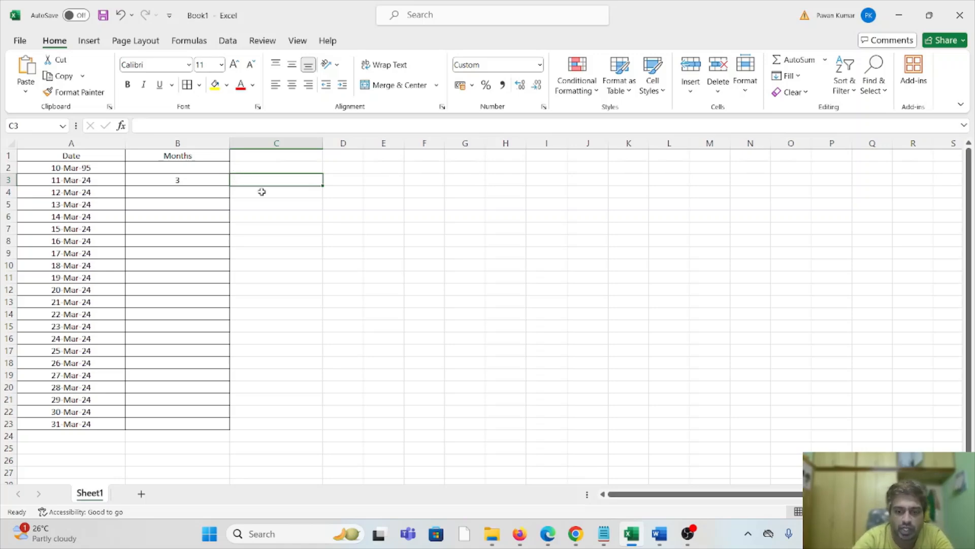
text(=)
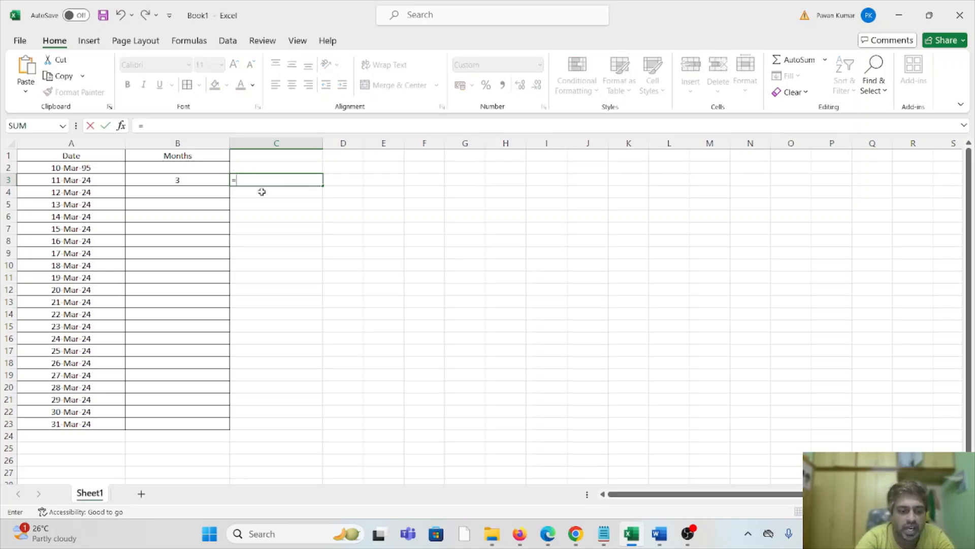
text(EDATE)
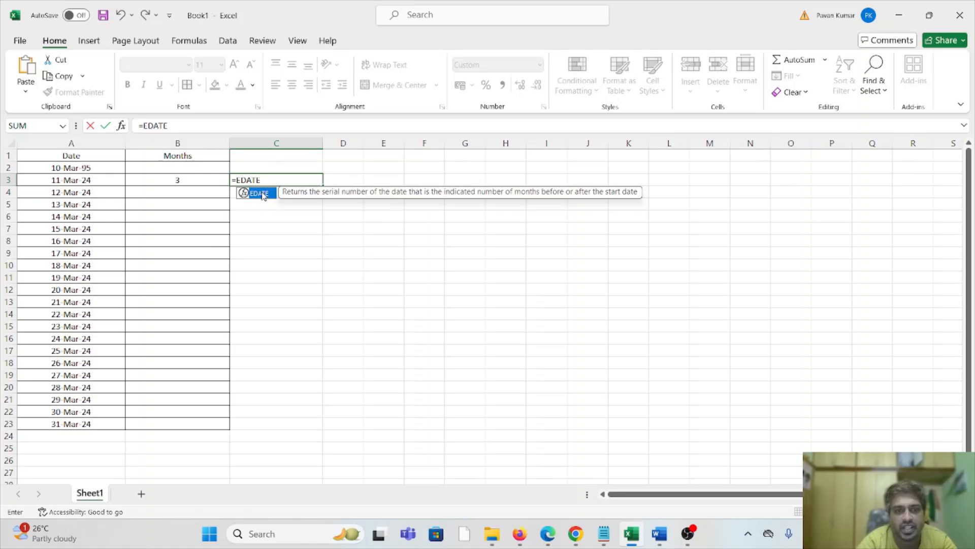
text(()
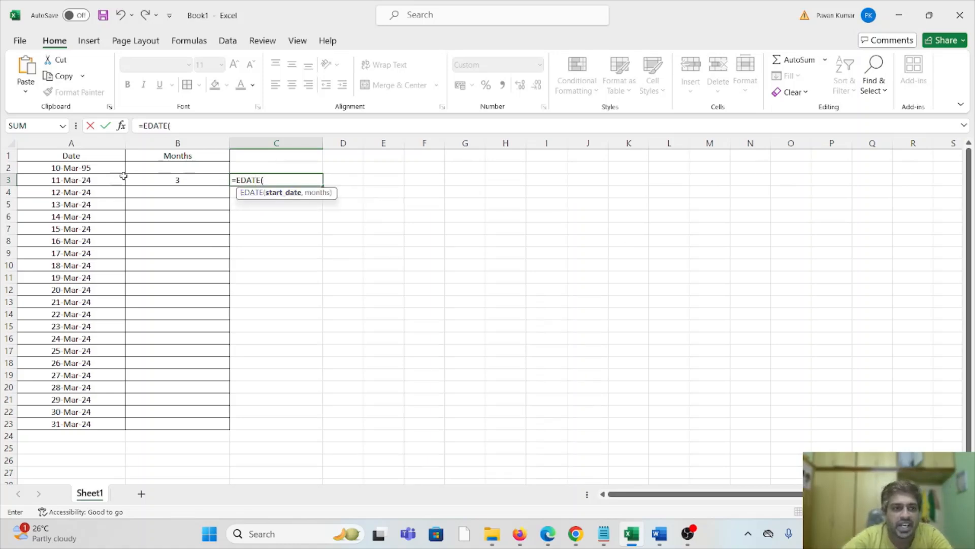
click(98, 181)
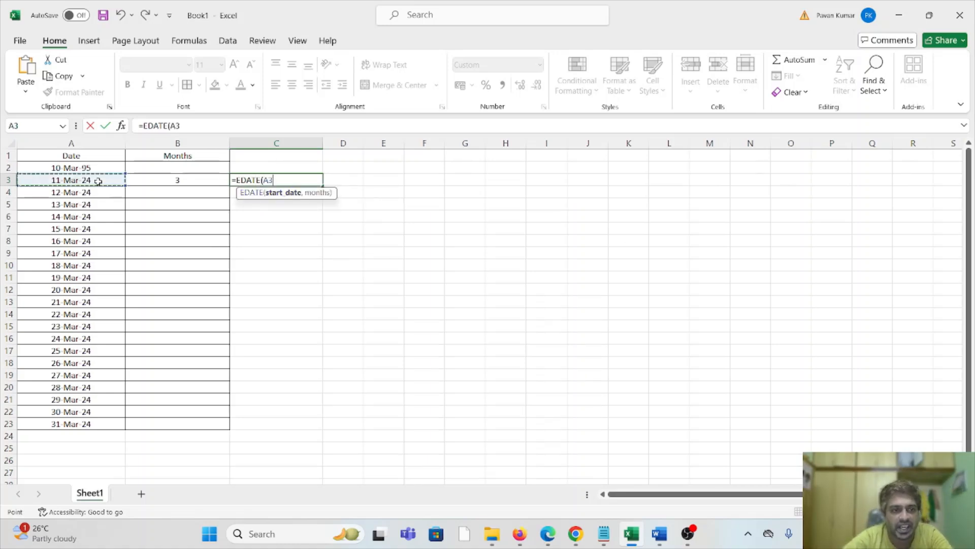
text(,)
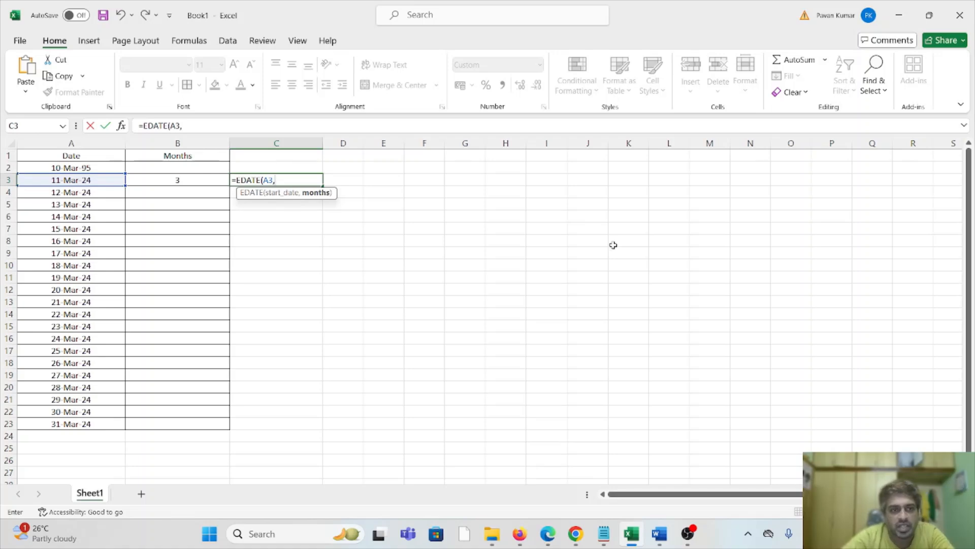
click(201, 180)
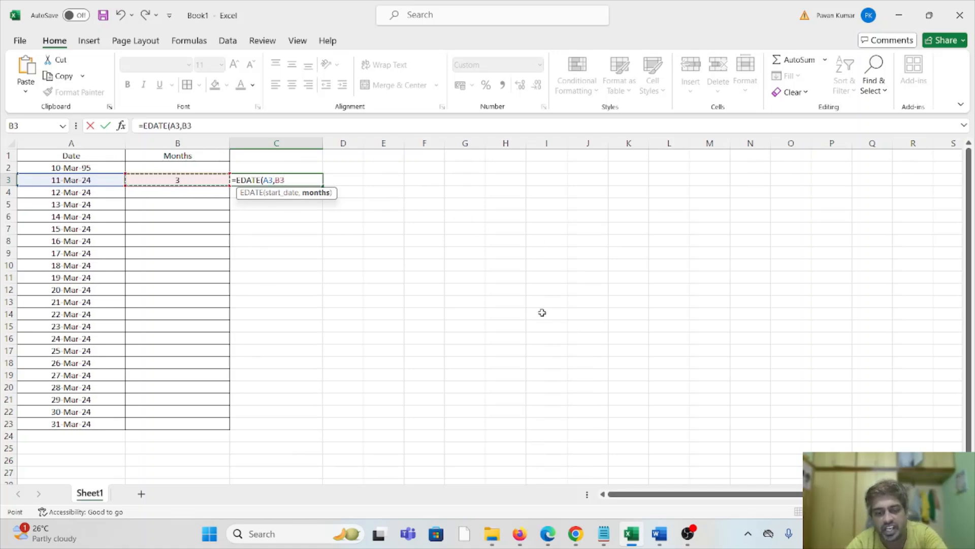
text())
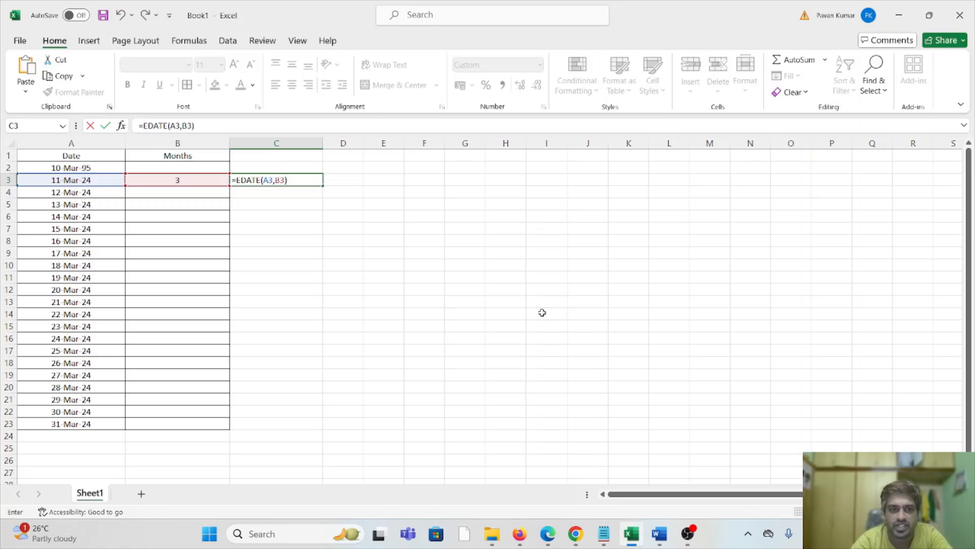
key(Return)
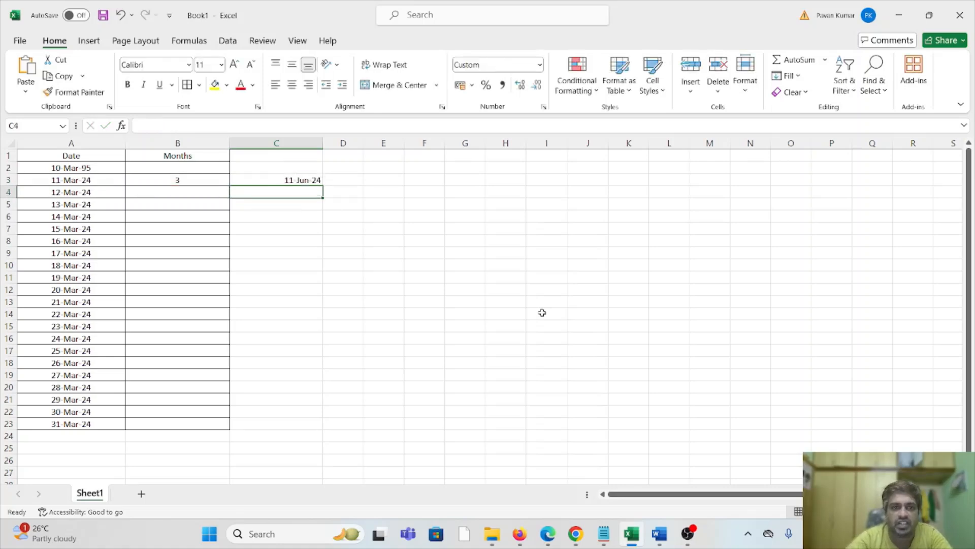
click(96, 181)
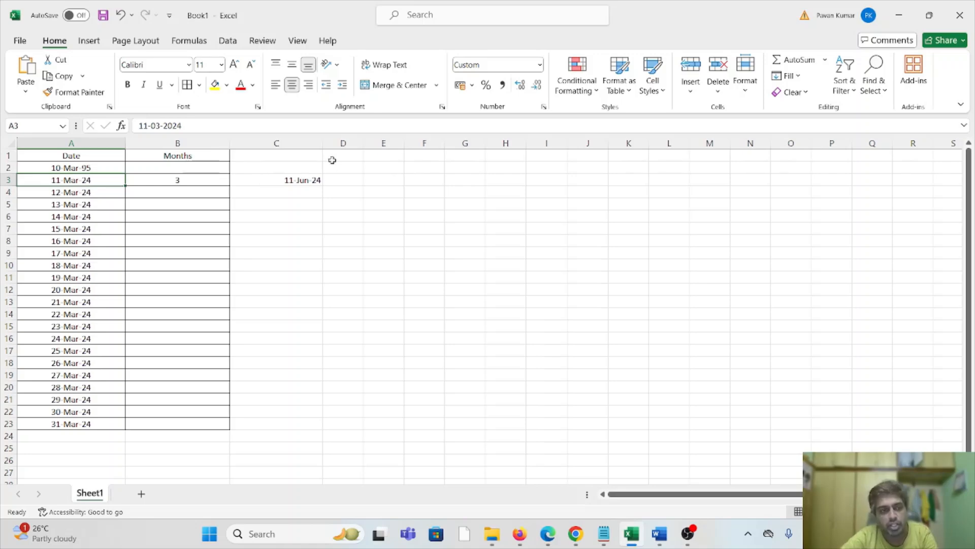
drag(315, 181, 315, 192)
click(341, 178)
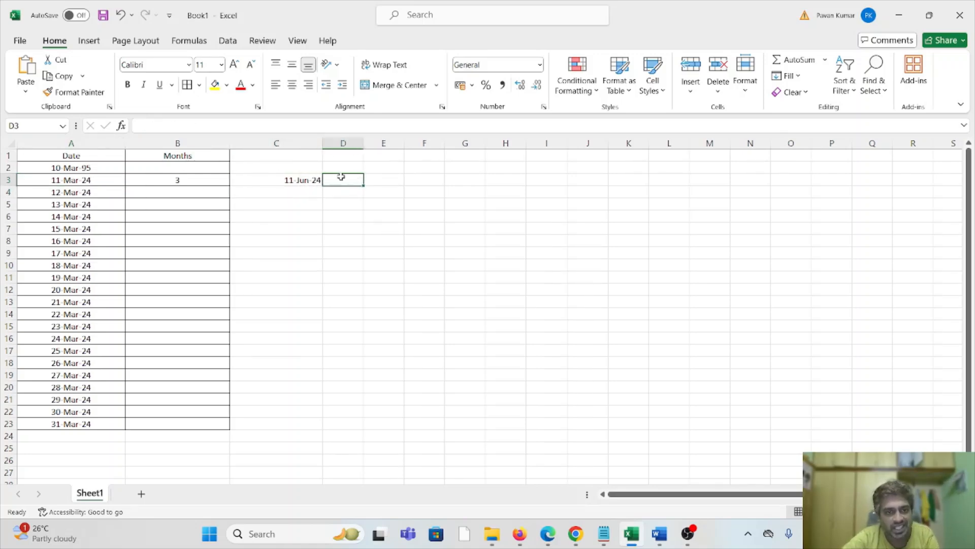
click(309, 183)
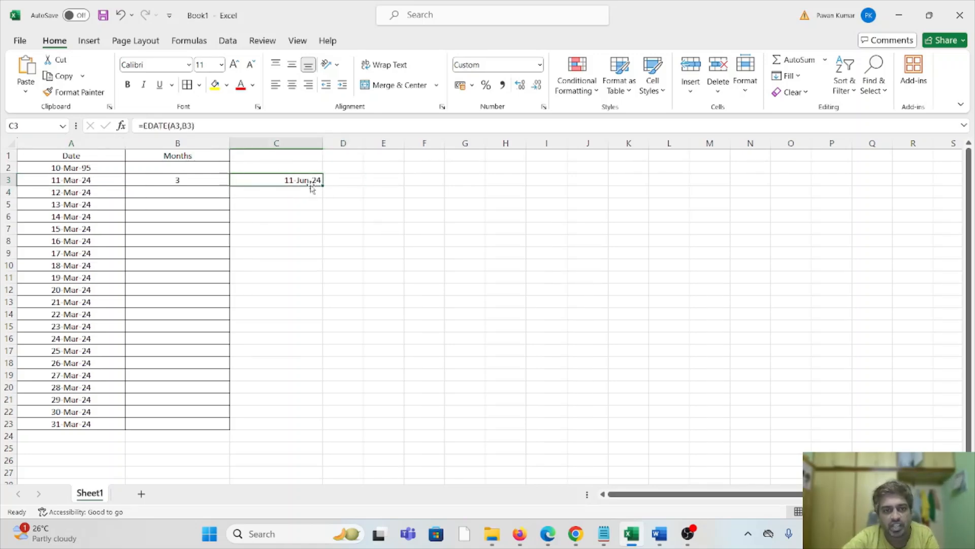
click(191, 184)
- Enter the month counts 5, 6, 8, 4, 2, 1, 6, 9, 8 and 7 in cells B4 through B13
click(193, 195)
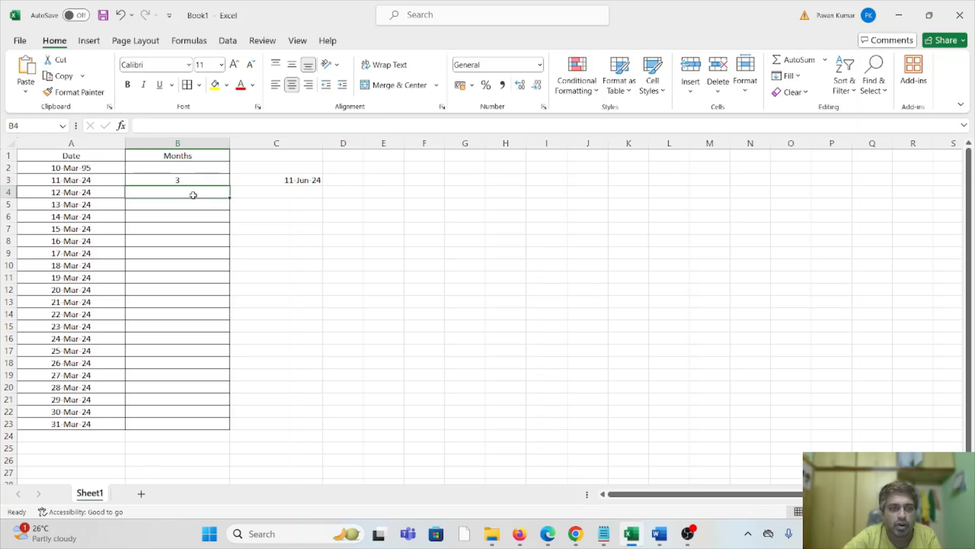
text(5)
key(Return)
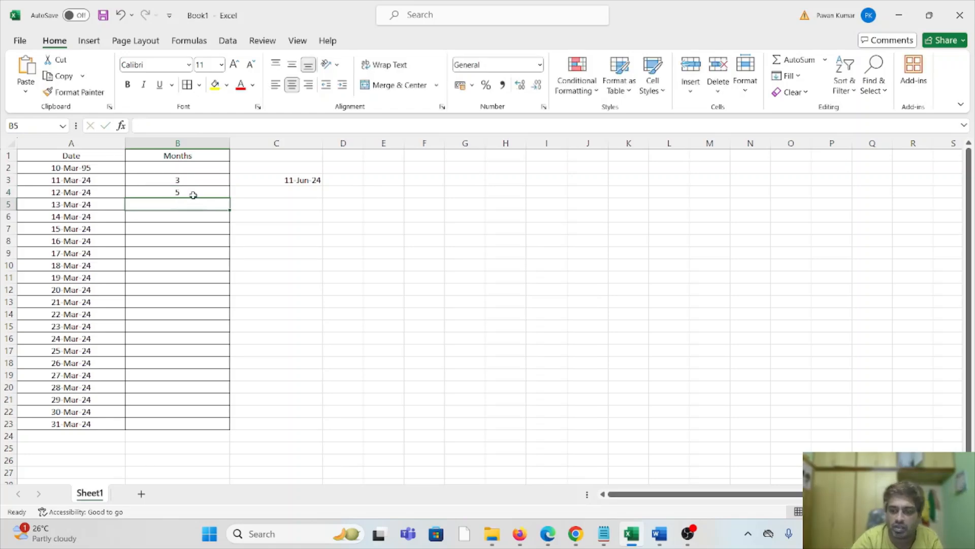
text(6)
key(Return)
text(8)
key(Return)
text(4)
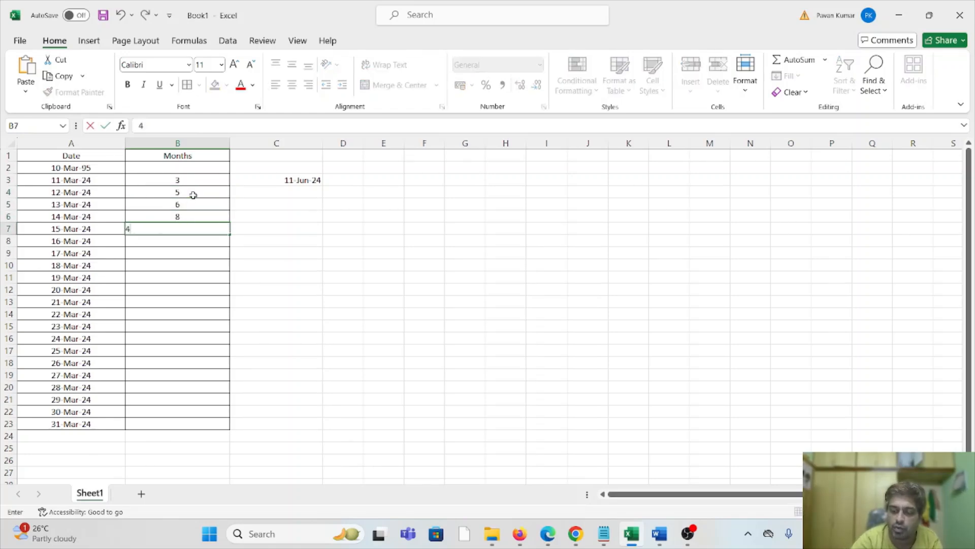
key(Return)
text(2)
key(Return)
text(1)
key(Return)
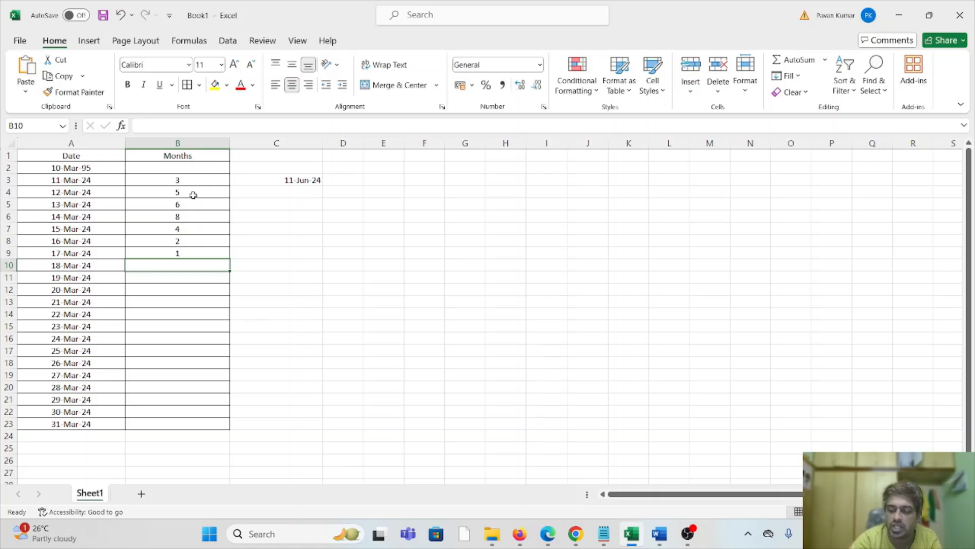
text(6)
key(Return)
text(9)
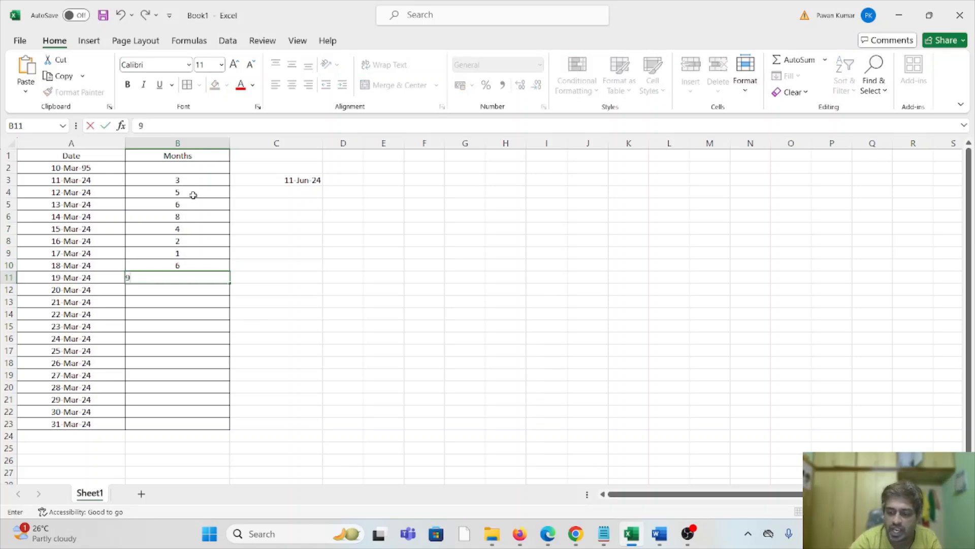
key(Return)
text(8)
key(Return)
text(7)
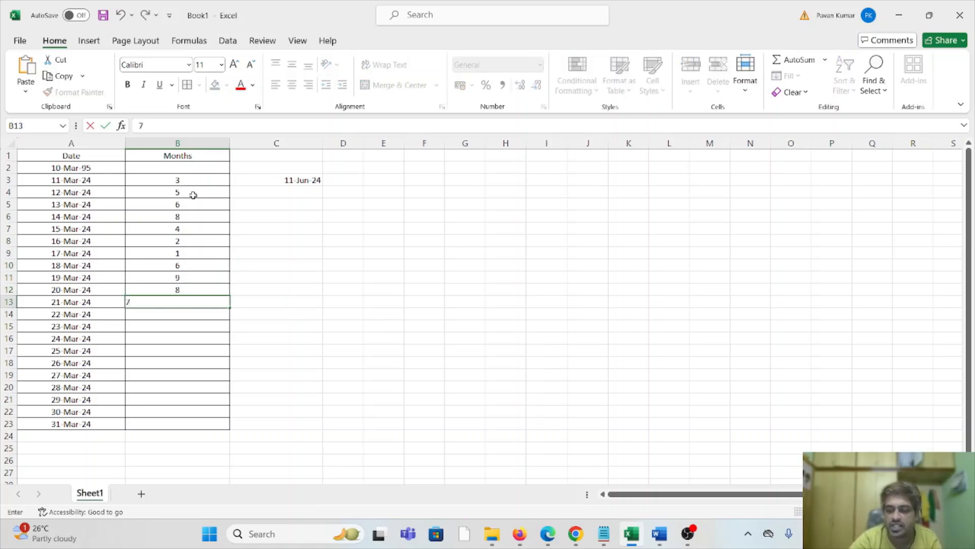
key(Return)
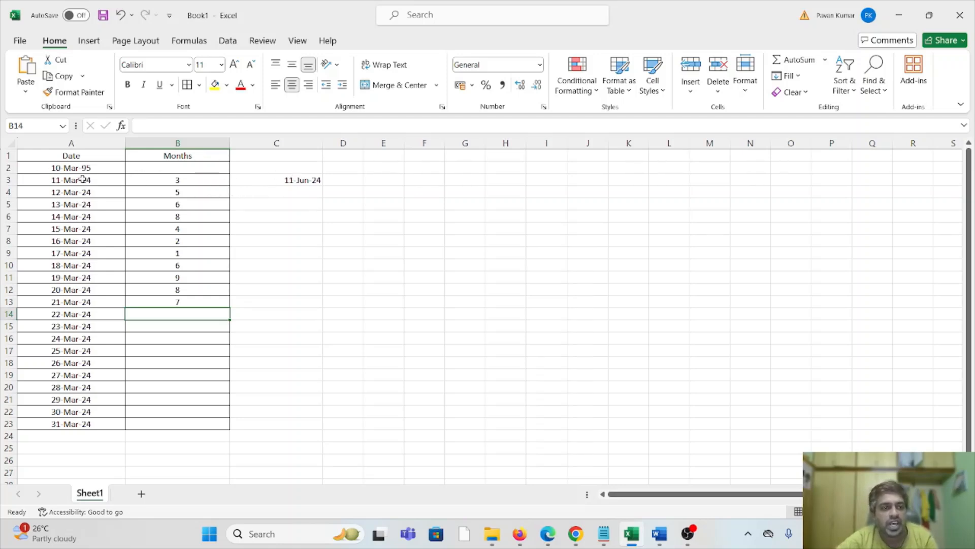
- Fill the EDATE formula from cell C3 down through C13
click(270, 179)
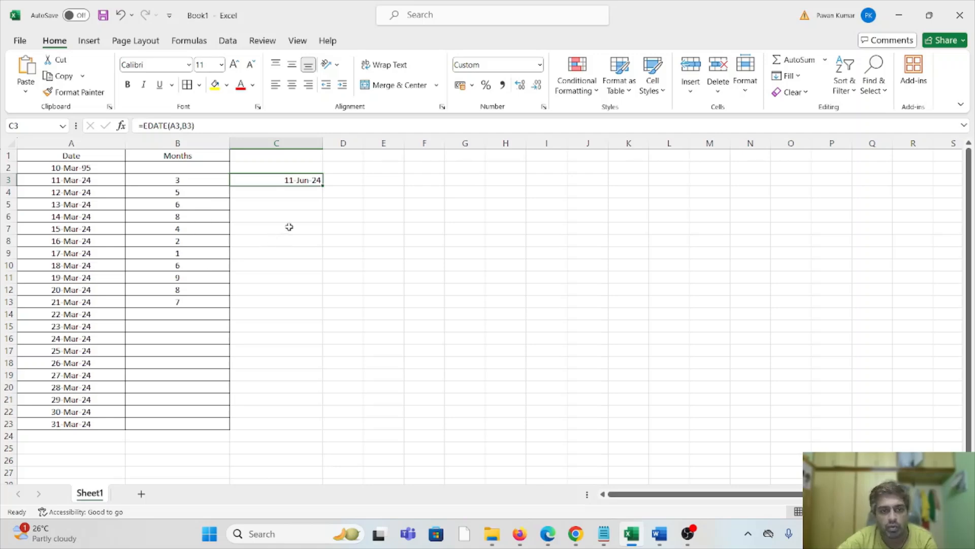
drag(322, 187, 320, 307)
click(423, 265)
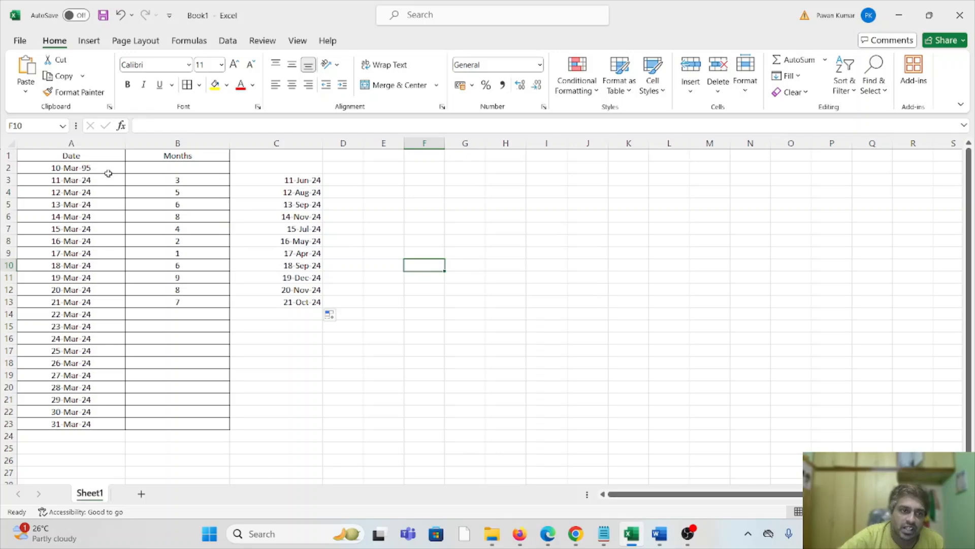
click(104, 204)
click(196, 201)
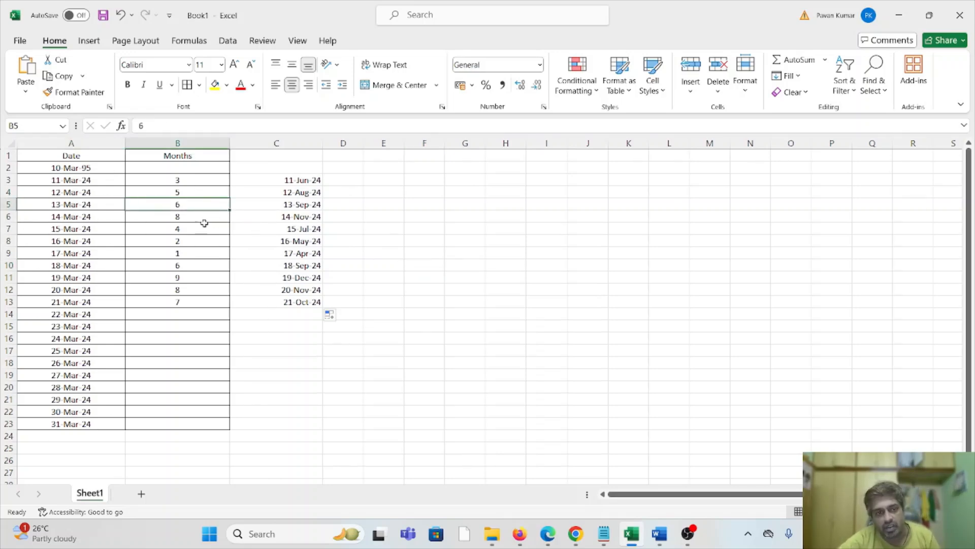
- Enter -2 as the number of months in cell B14, beside the 22-Mar-24 date
click(202, 320)
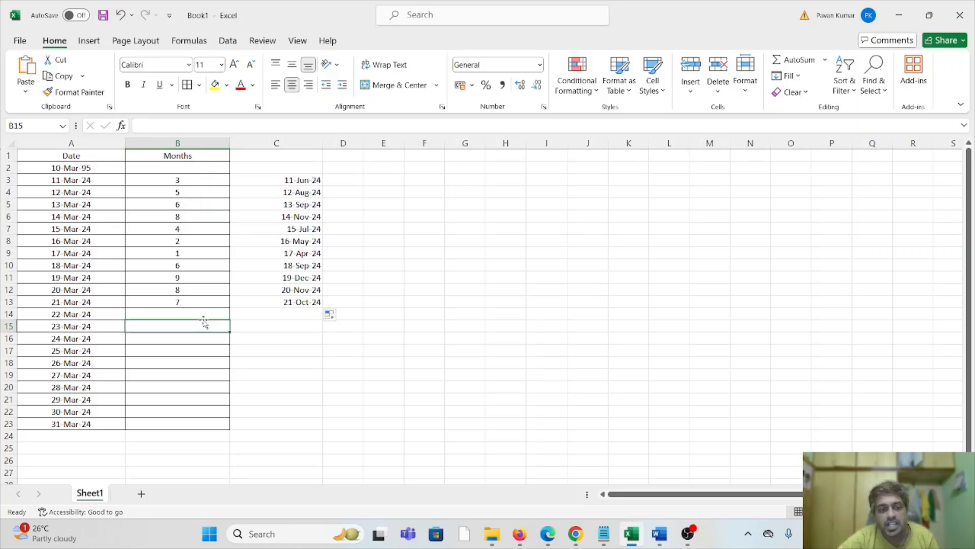
click(206, 314)
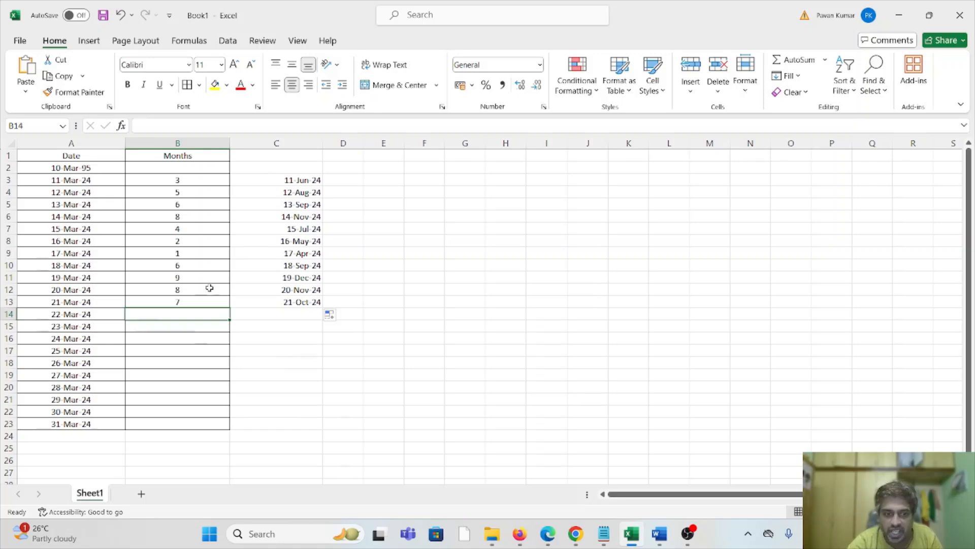
text(=)
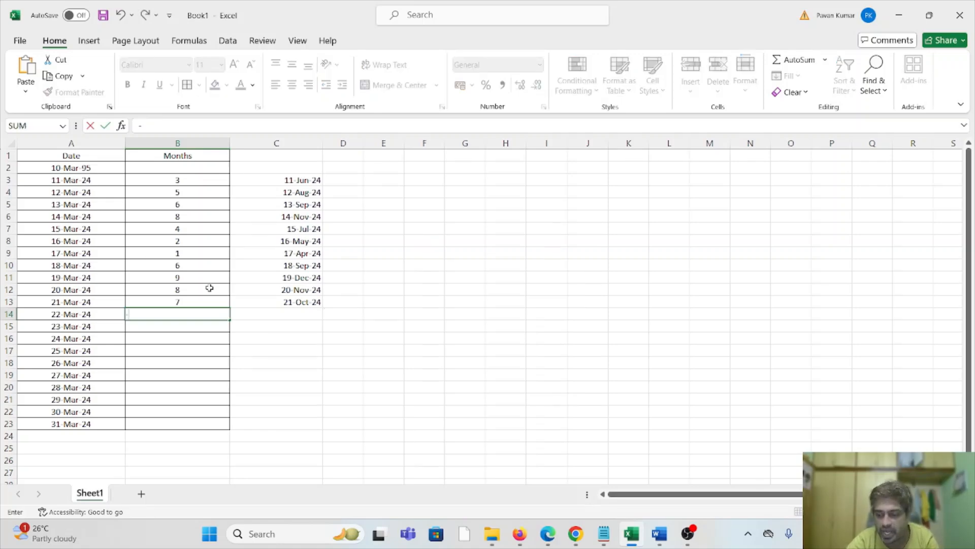
text(2)
key(Return)
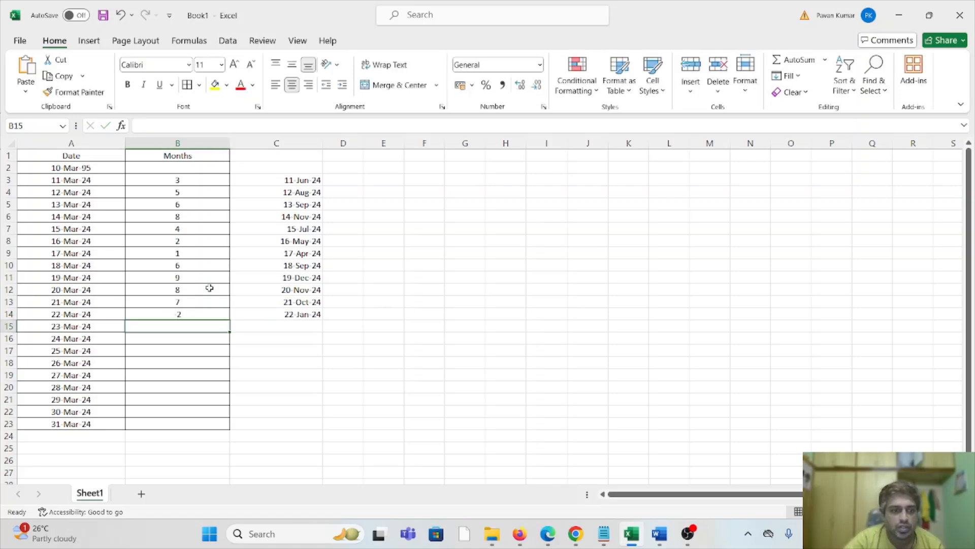
click(94, 316)
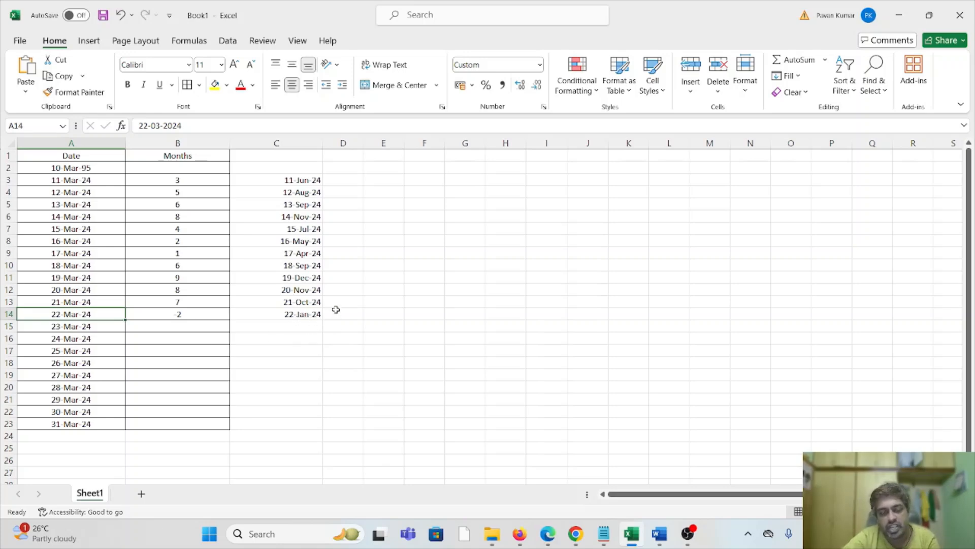
click(441, 342)
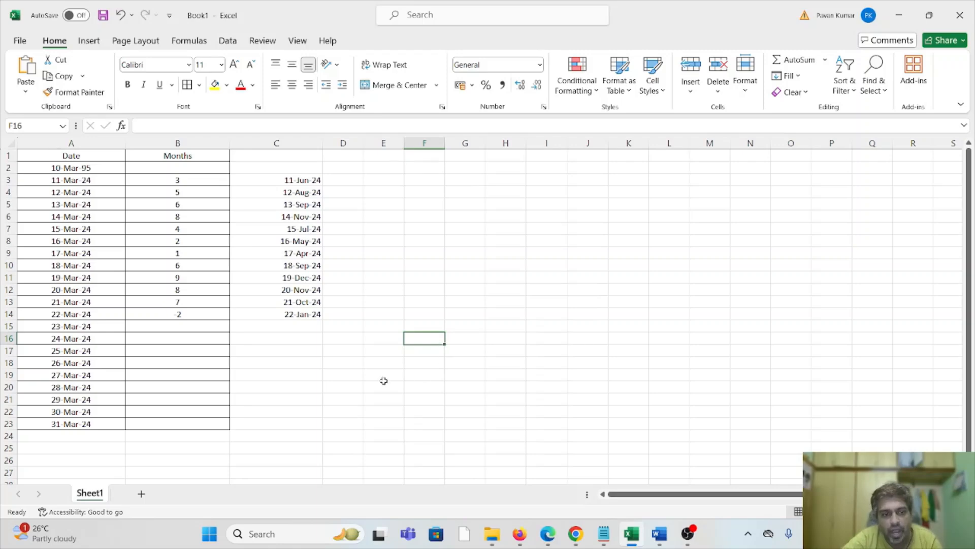
- Enter the negative month counts -1, -5 and -9 in cells B15 through B17
click(192, 326)
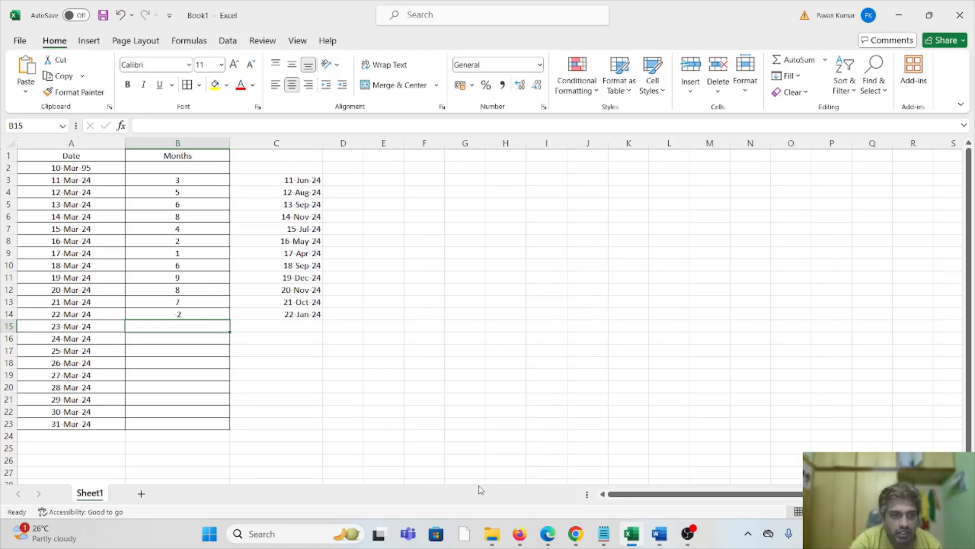
text(-1)
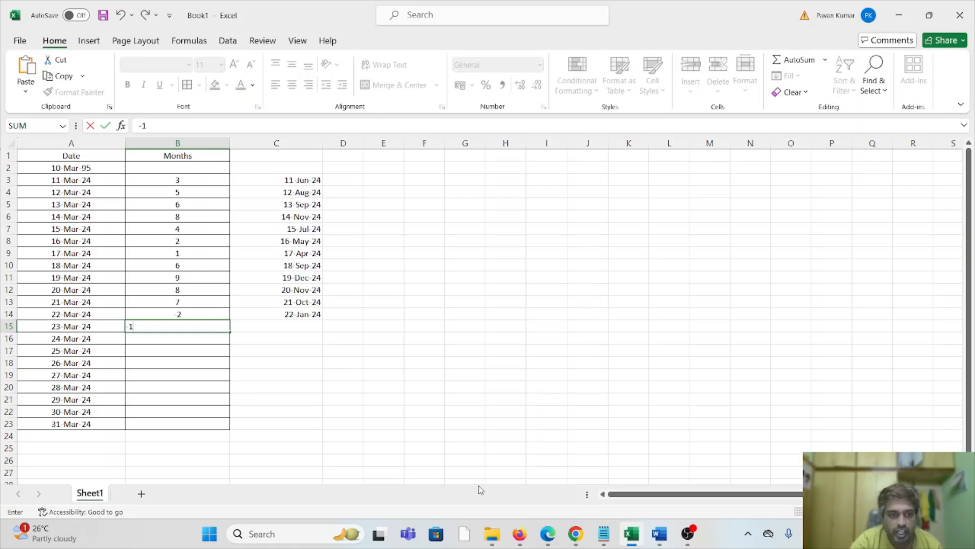
key(Return)
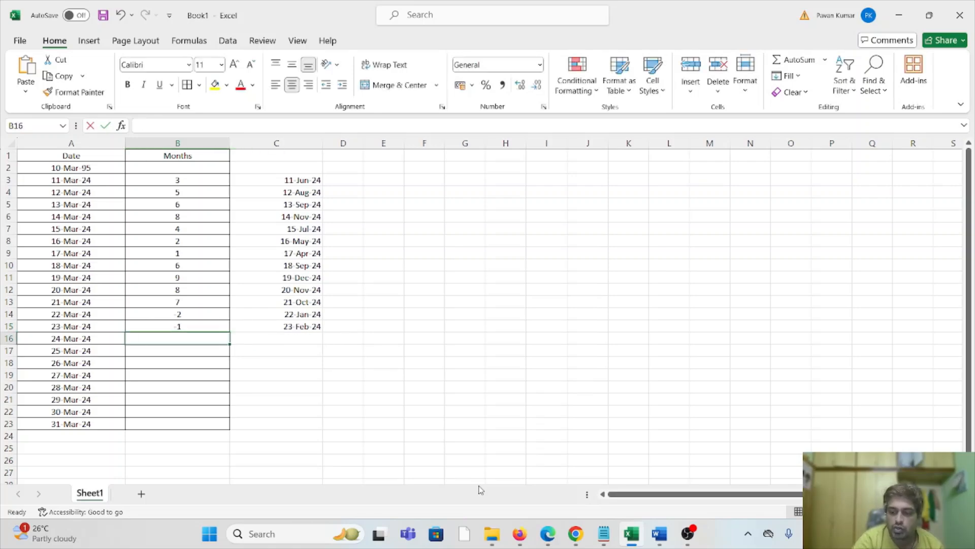
text(5)
key(Return)
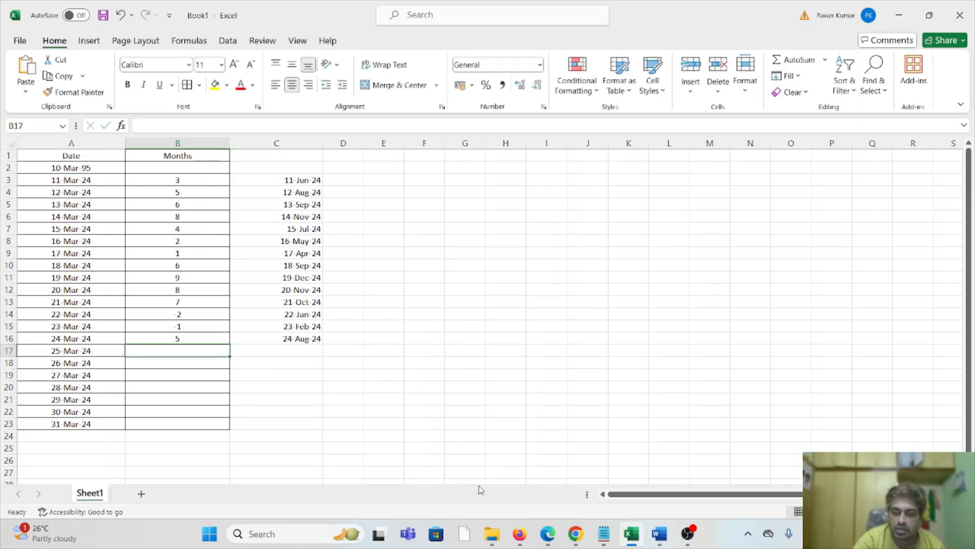
key(Up)
text(-)
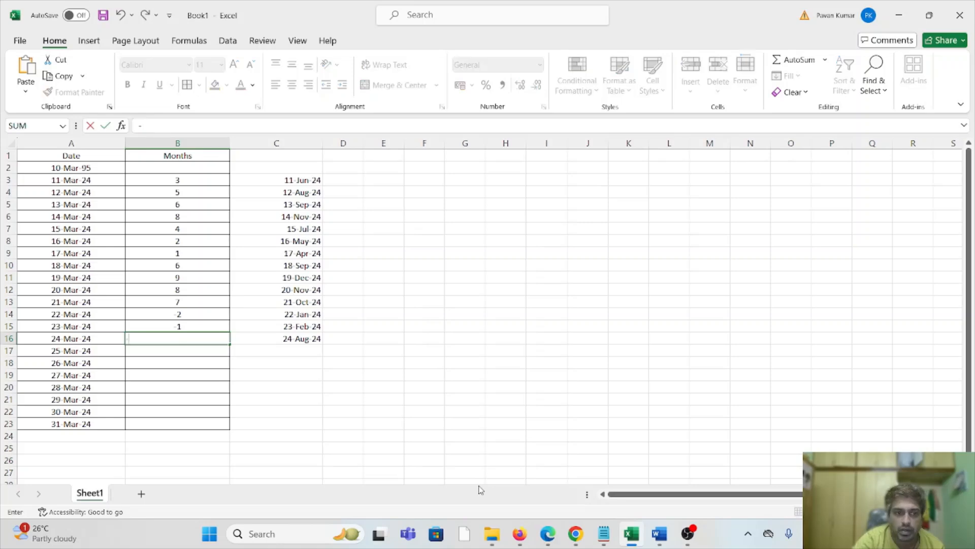
text(5)
key(Return)
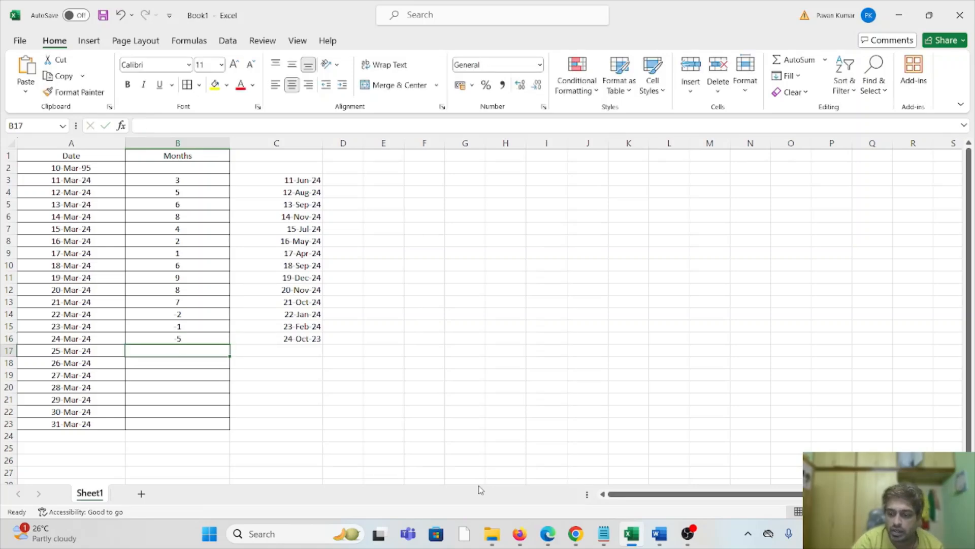
text(-9)
key(Return)
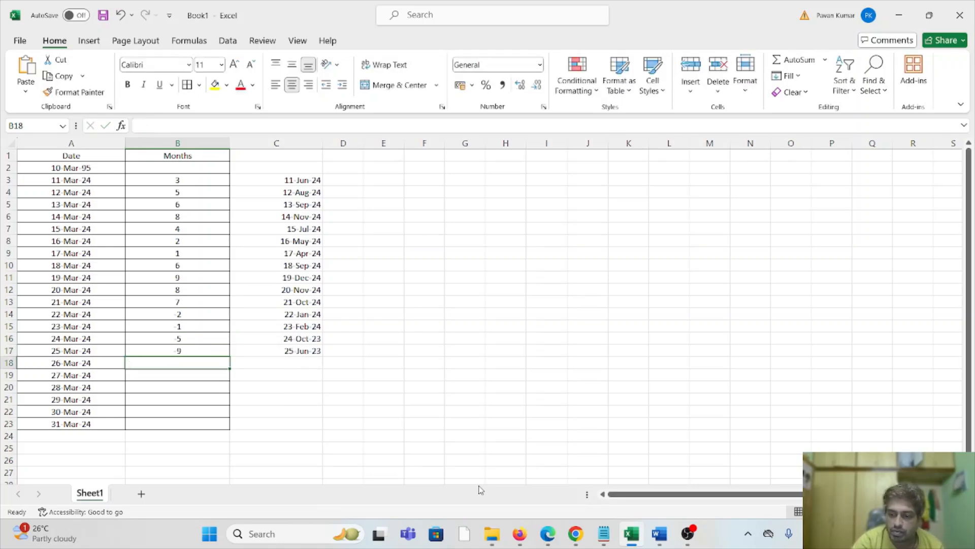
- Enter the negative month counts -6, -3, -2, -4, -5 and -12 in cells B18 through B23
text(-6)
key(Return)
text(-3)
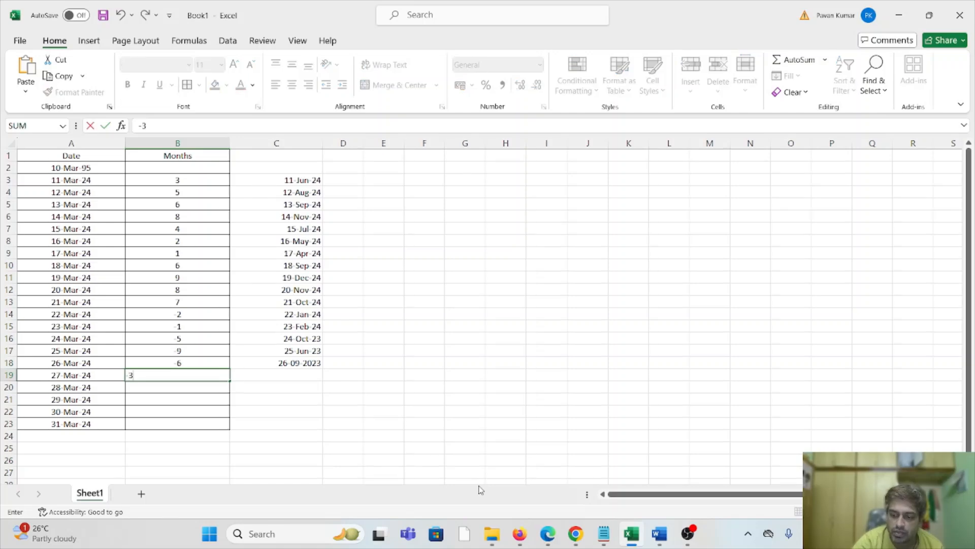
key(Return)
text(-2)
key(Return)
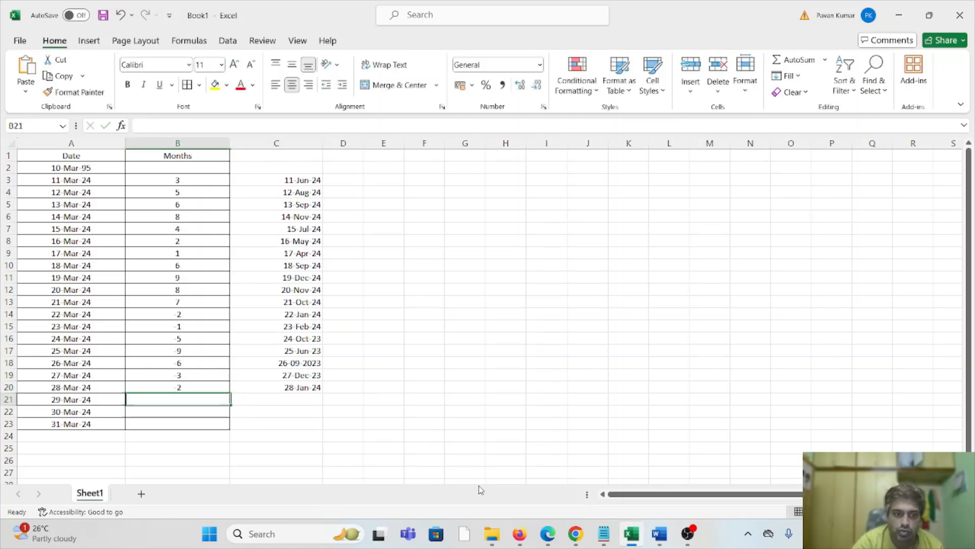
text(-)
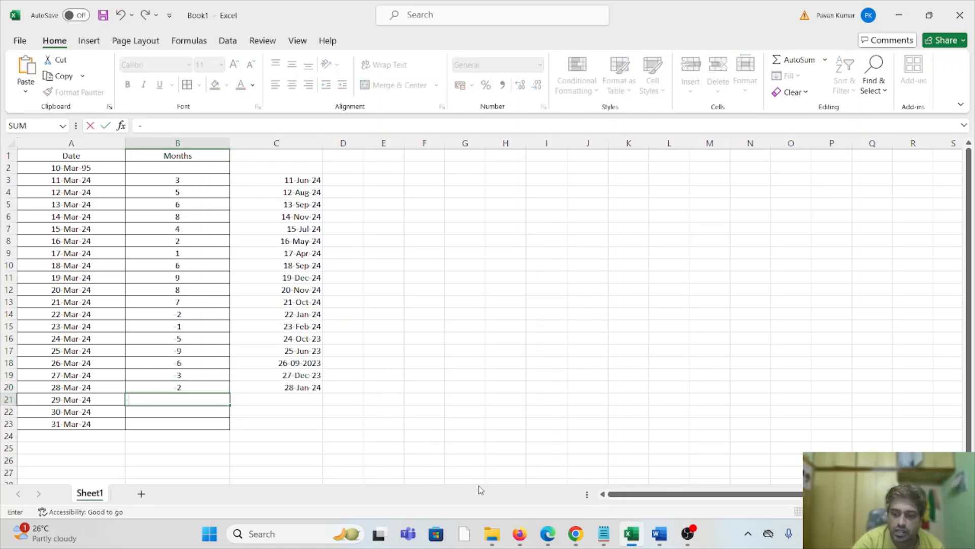
text(4)
key(Return)
text(-)
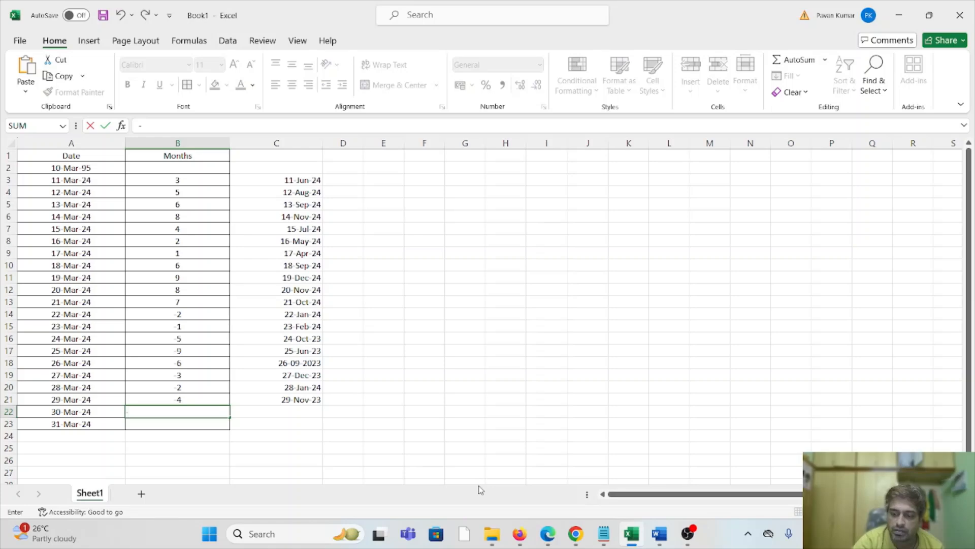
text(5)
key(Return)
text(-)
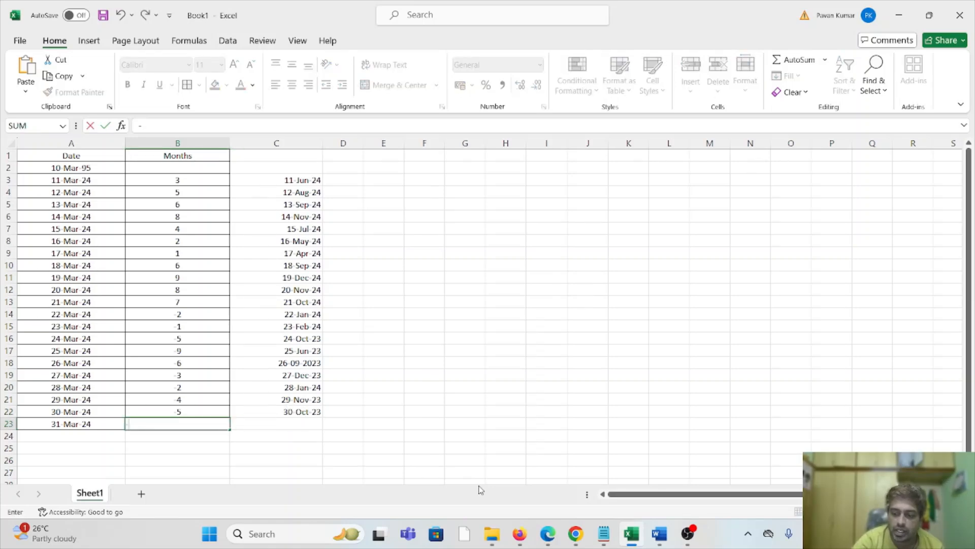
text(12)
key(Return)
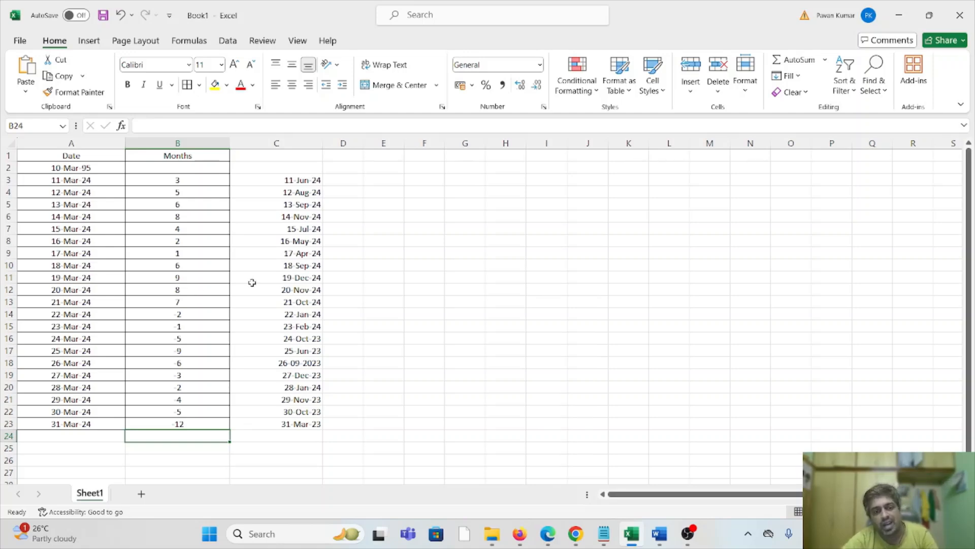
- Enter the formula =EDATE(A3,4) in cell E3 to move the date in A3 forward by four months
click(389, 178)
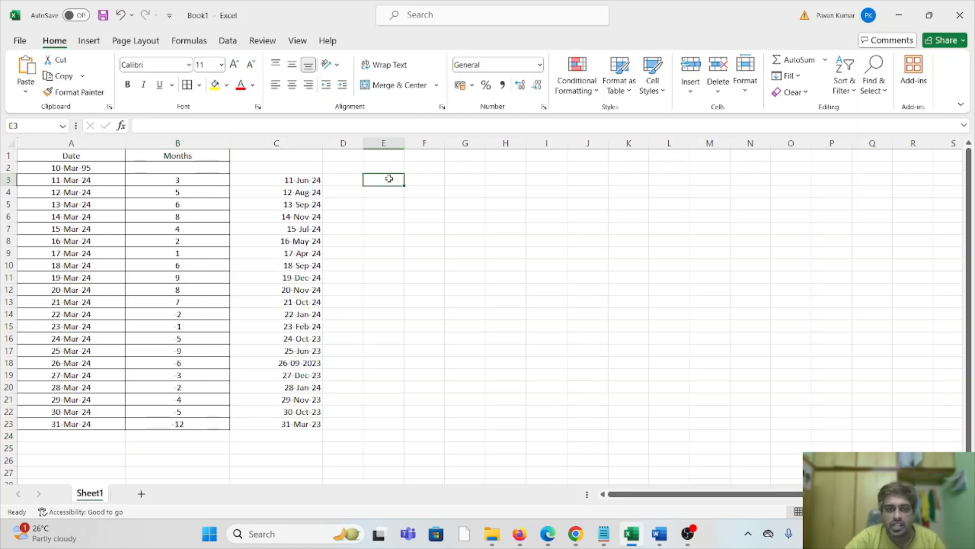
text(=EDAT)
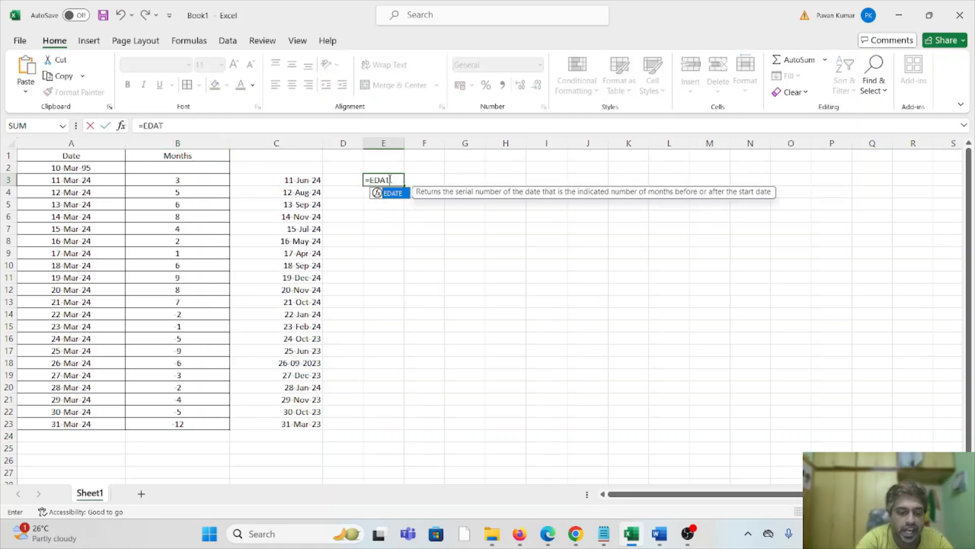
text(E()
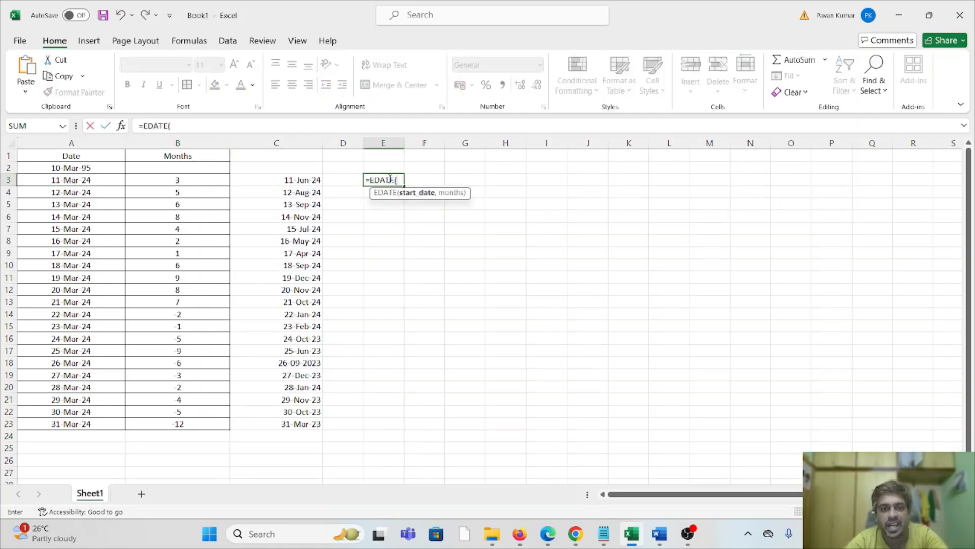
click(87, 182)
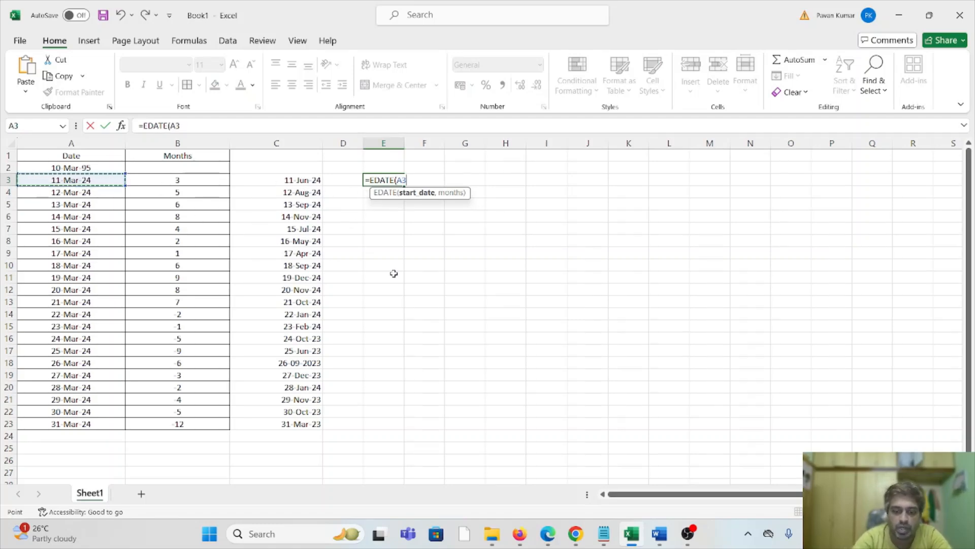
text(,4)
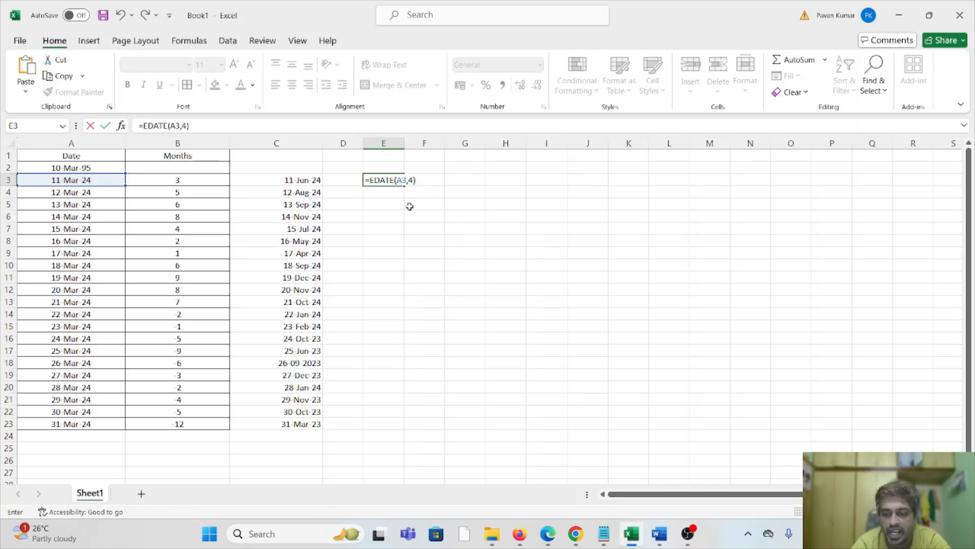
key(Return)
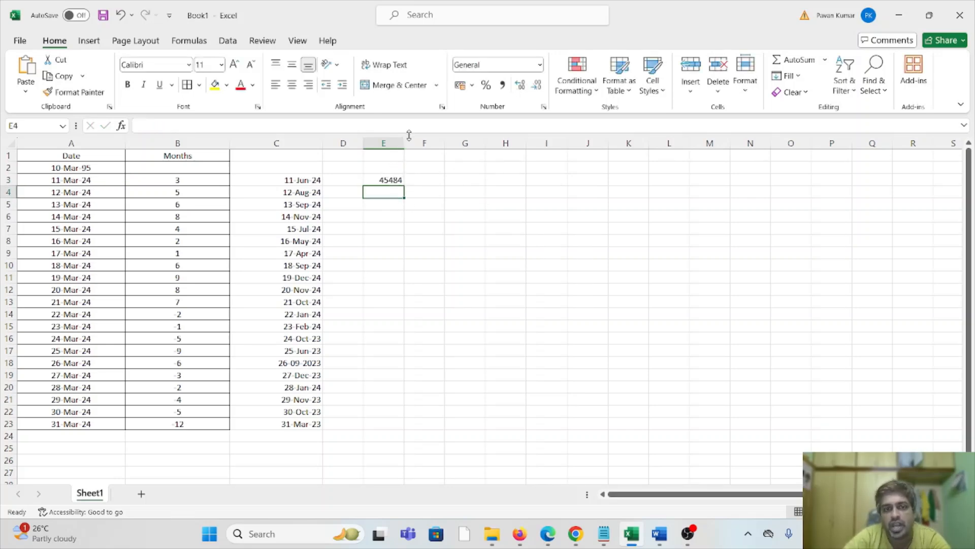
- Widen column E and format the EDATE result in cell E3 as a day-month-year date
drag(401, 146, 443, 173)
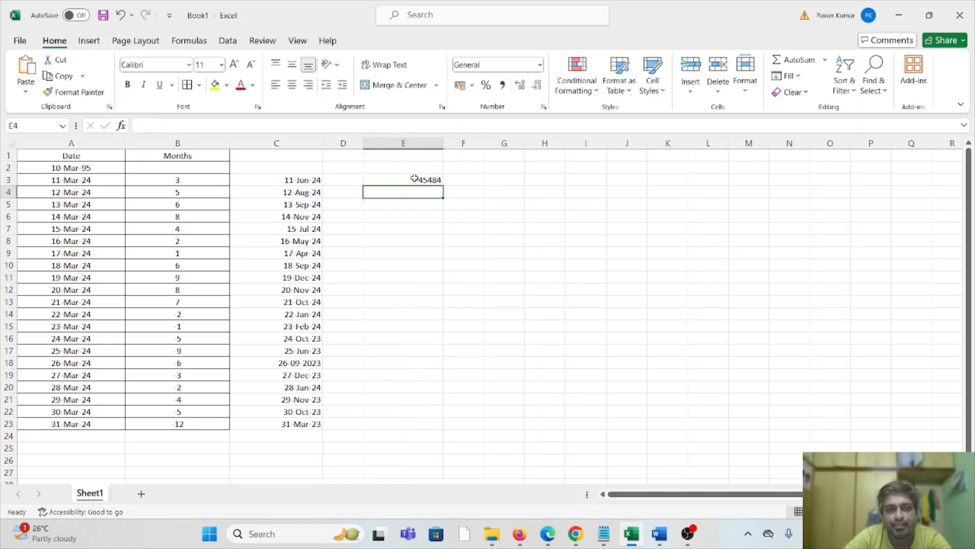
click(430, 181)
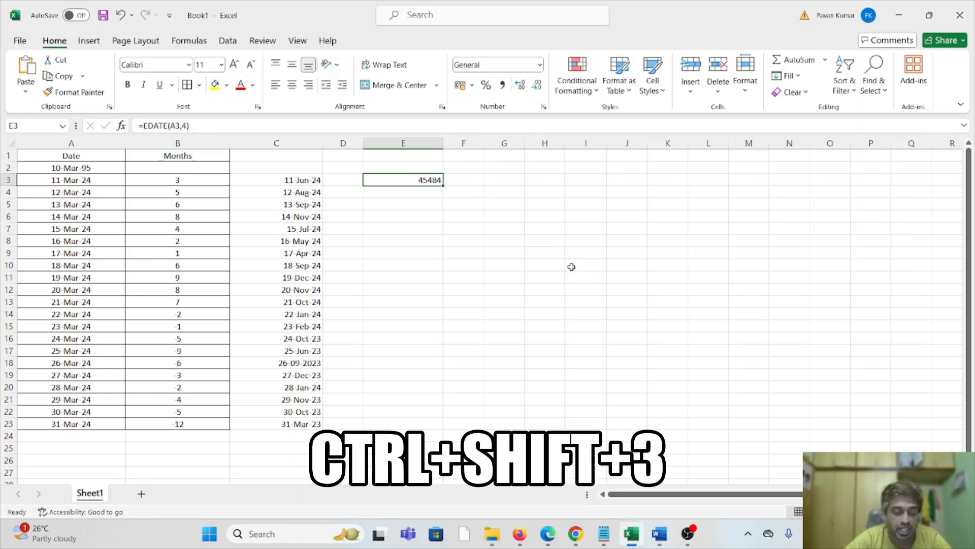
key(ctrl+shift+3)
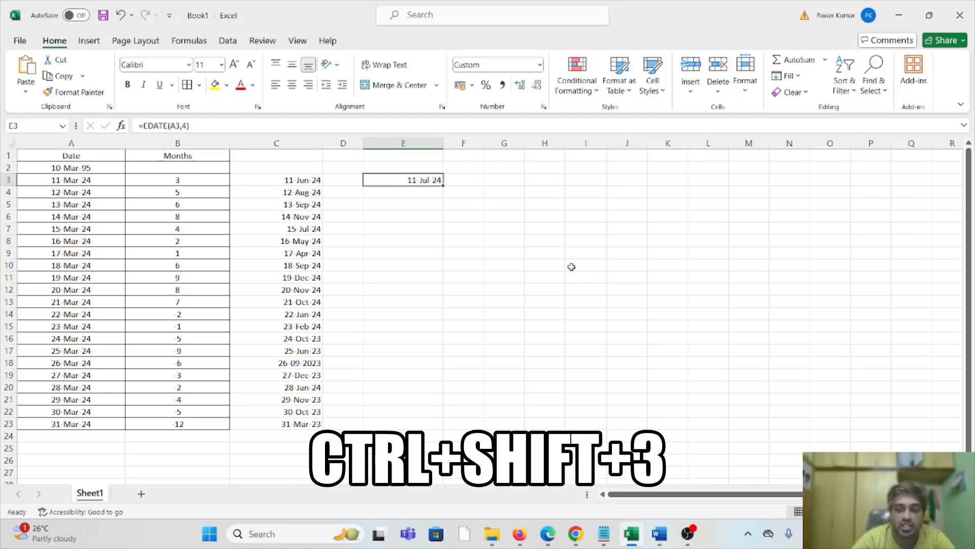
key(Down)
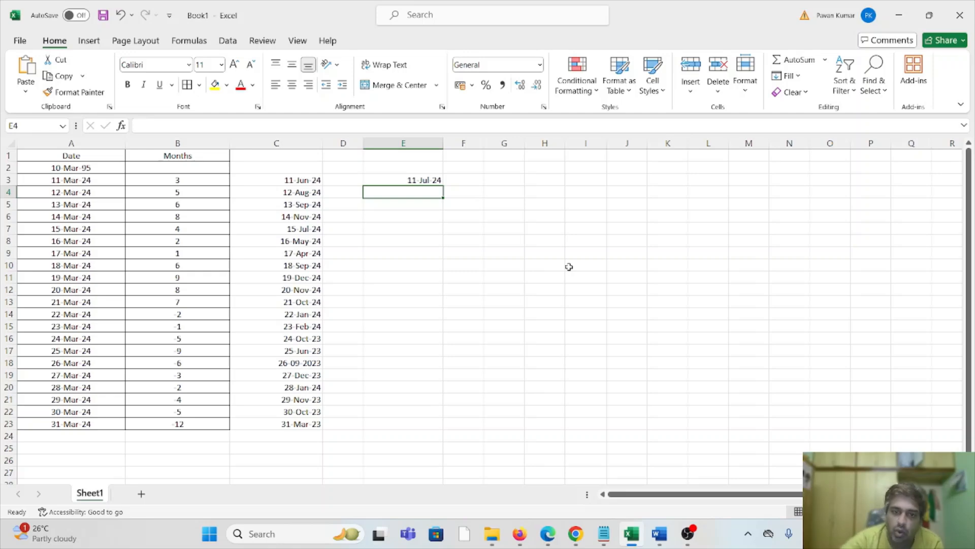
- Switch to the Word document with the title question about moving dates forward or backward in MS Excel
click(655, 534)
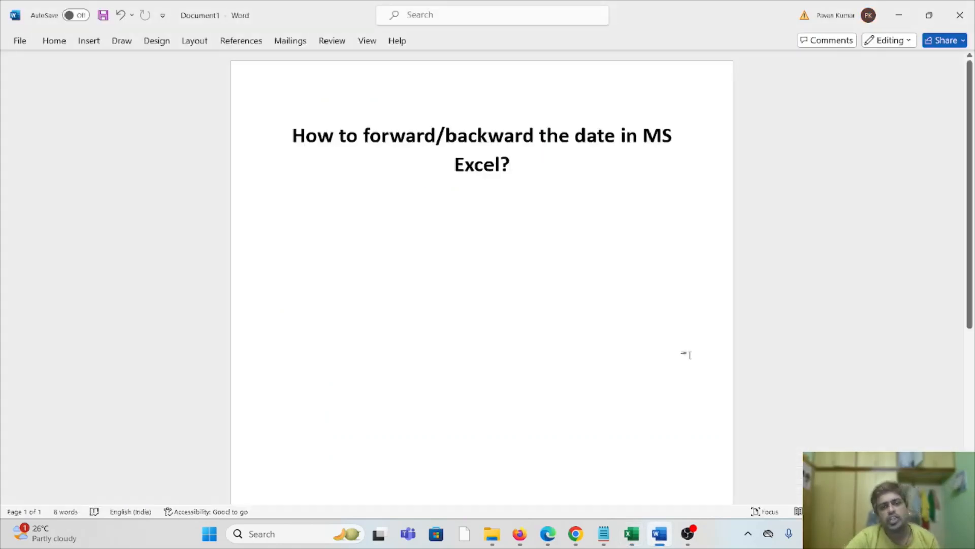